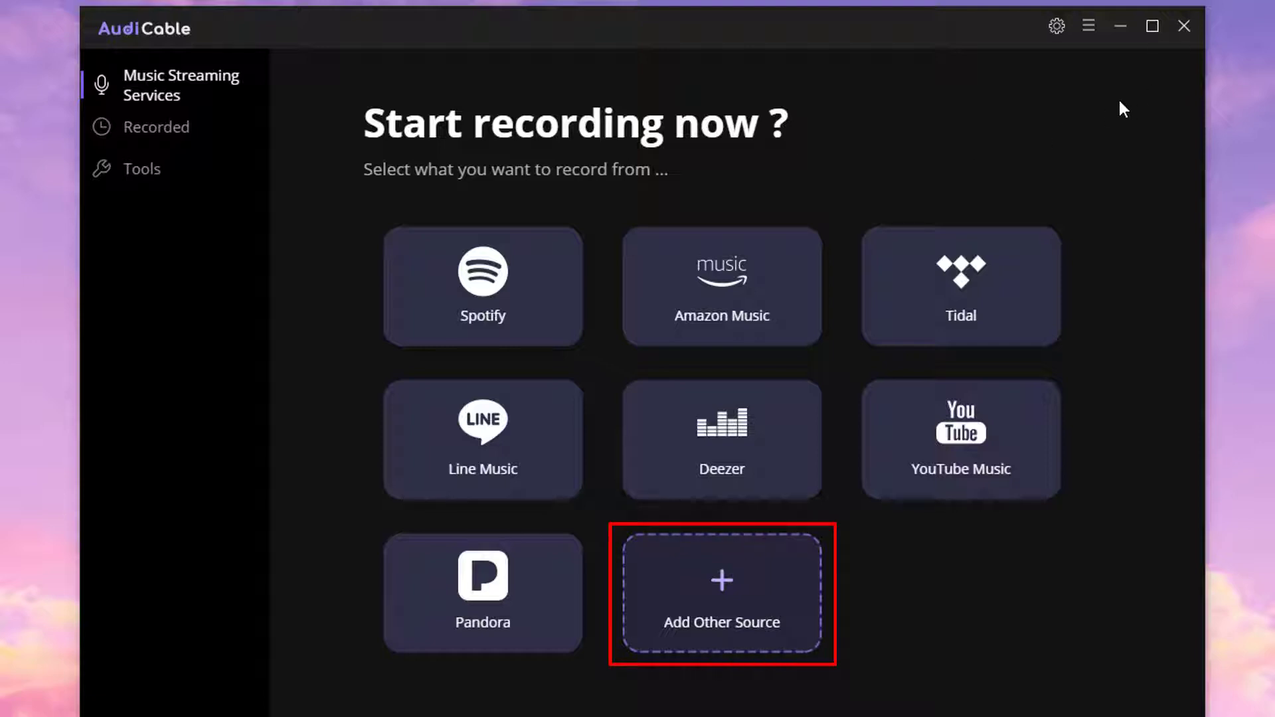
# Begin adding a custom website as a music source, then close the form without adding it
pyautogui.click(724, 597)
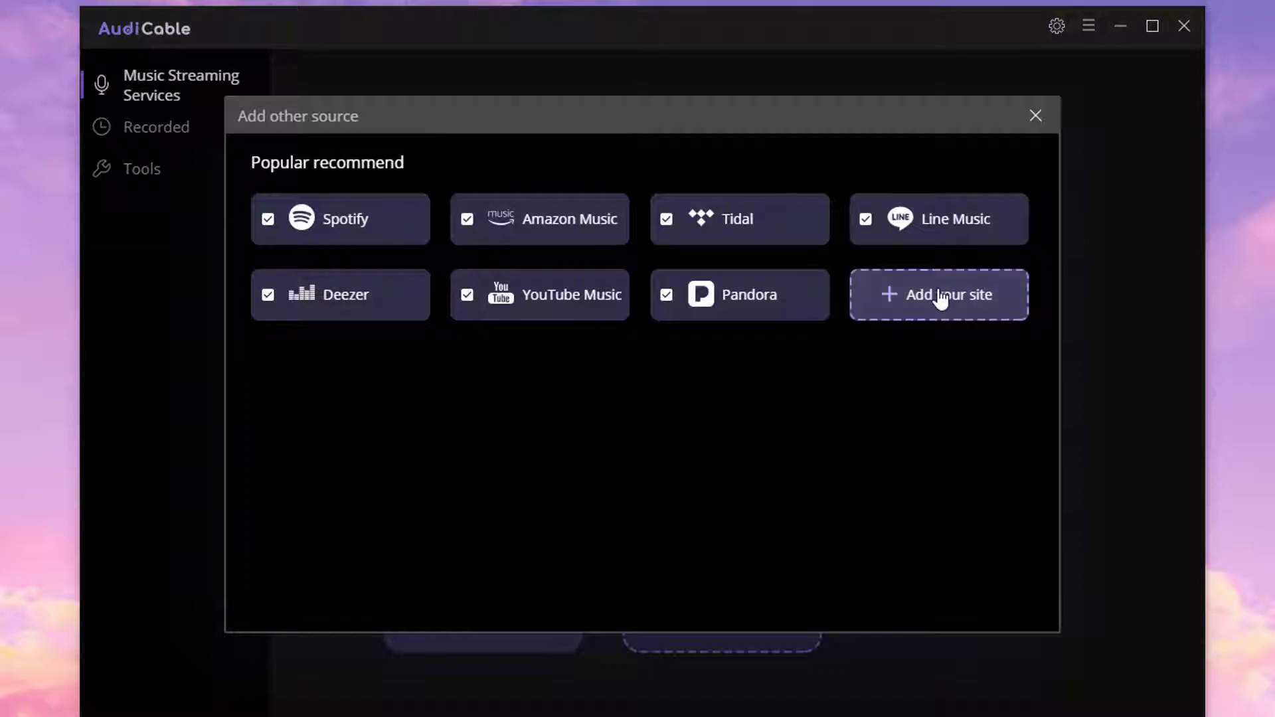
pyautogui.click(941, 300)
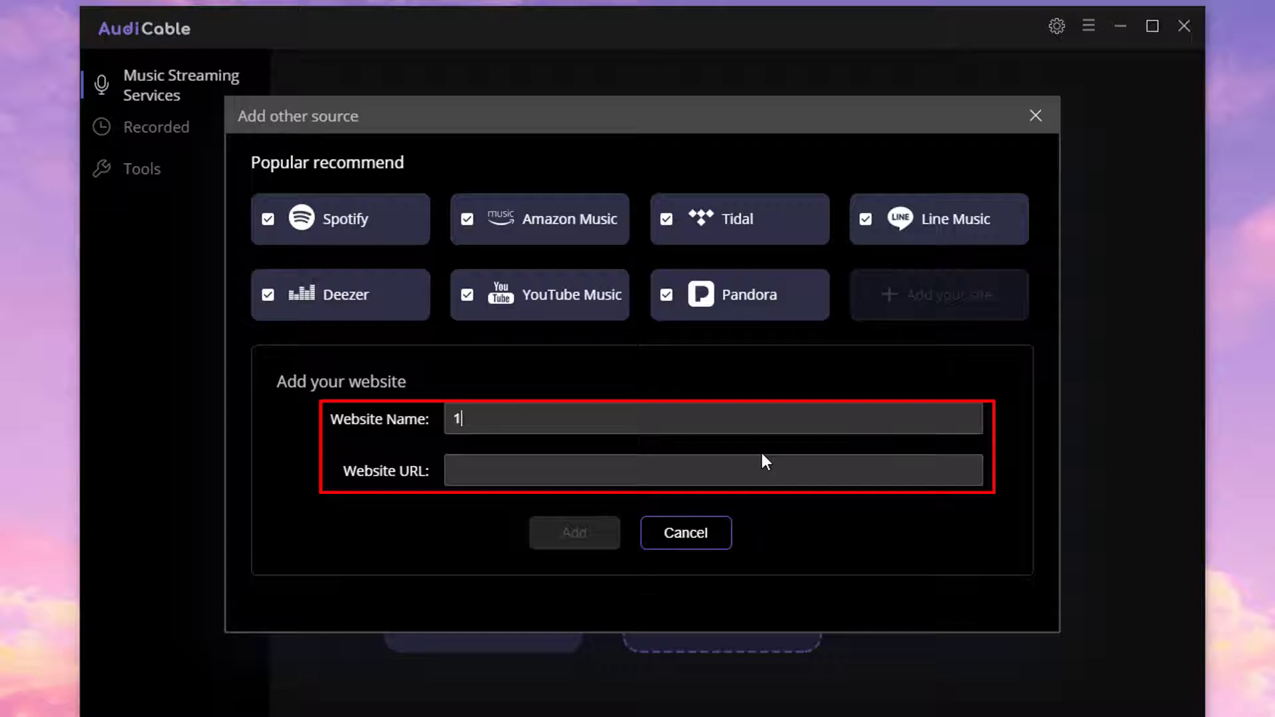
pyautogui.write('11')
pyautogui.write('5455')
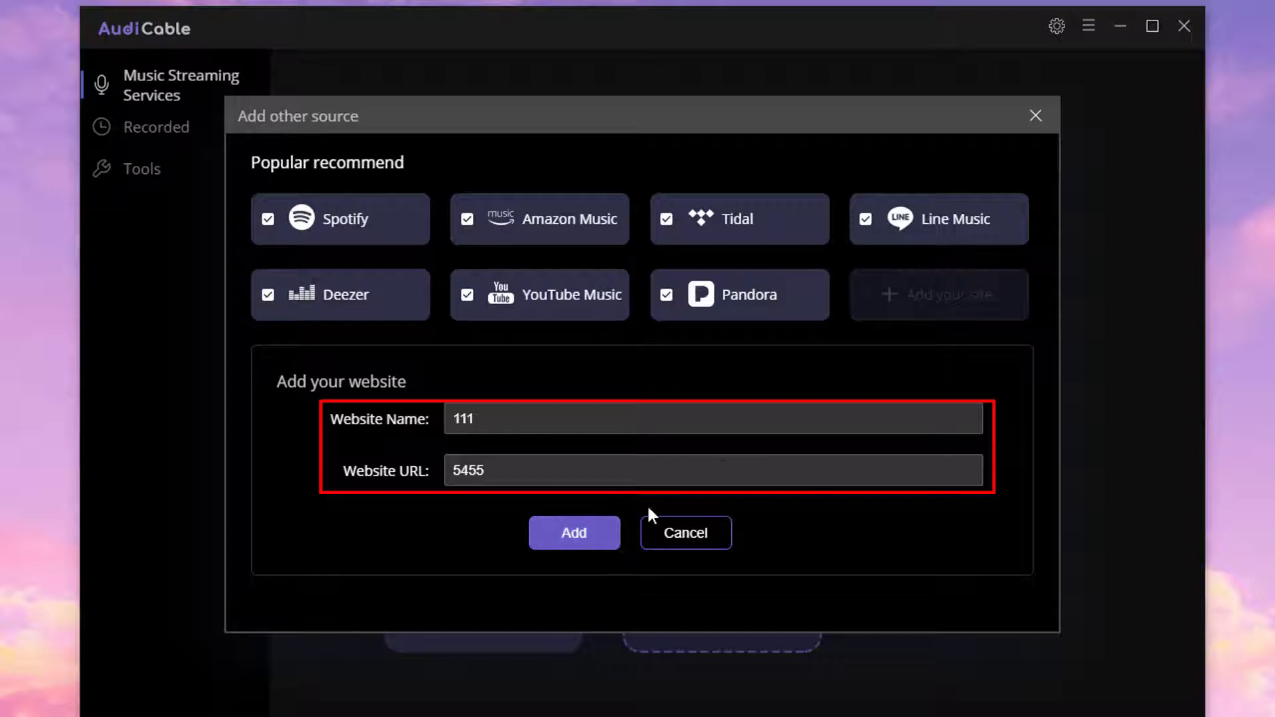
pyautogui.click(1036, 116)
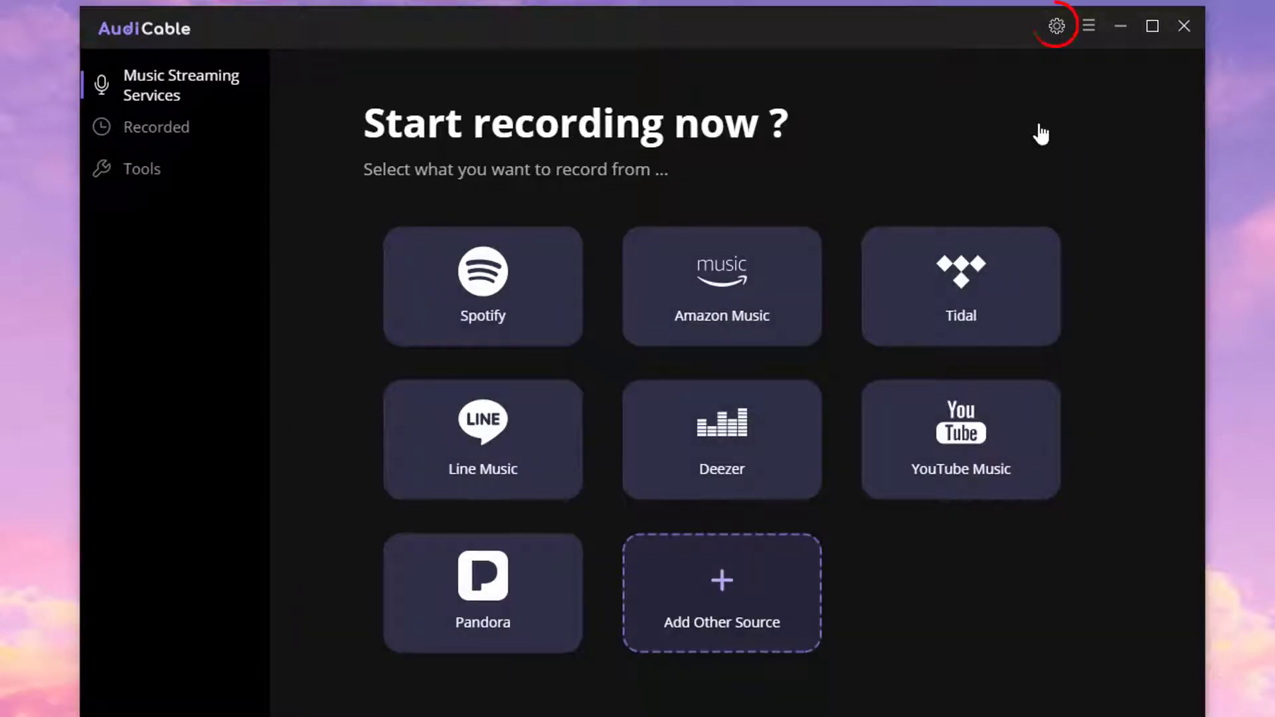
# Keep AudiCable's output format at MP3 and output quality at 320kbps in Settings
pyautogui.click(1057, 28)
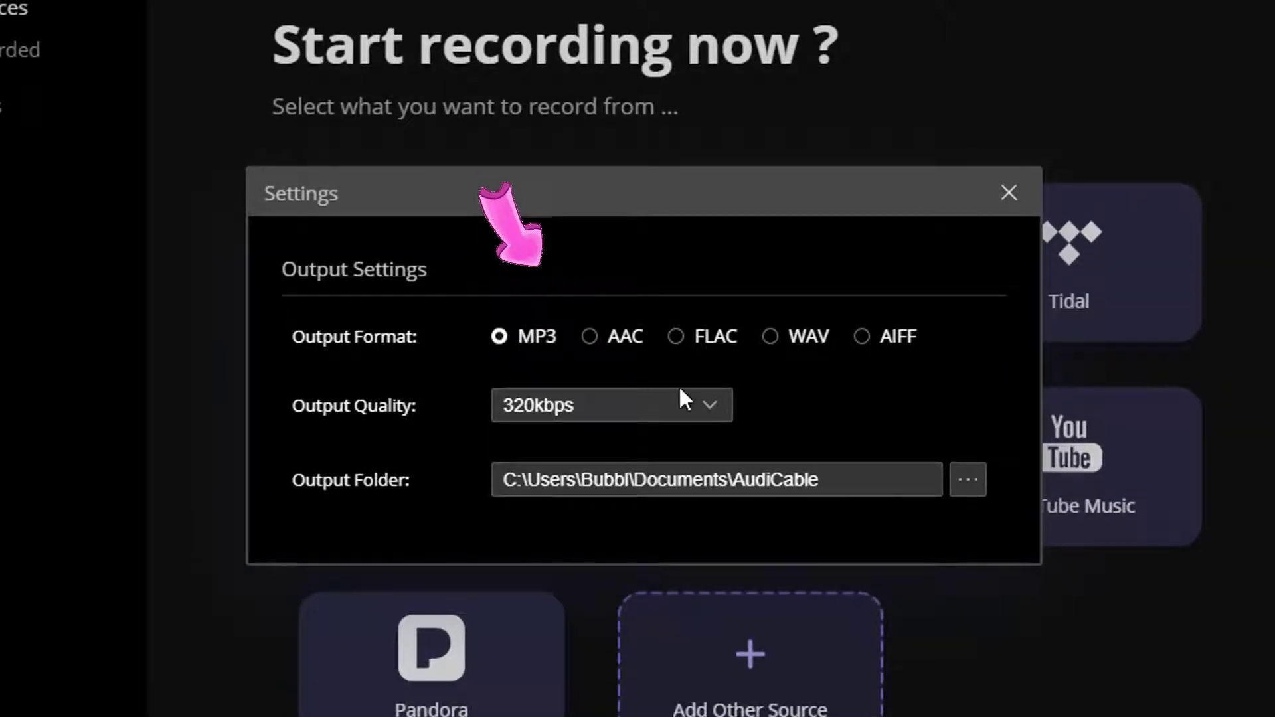
pyautogui.click(701, 409)
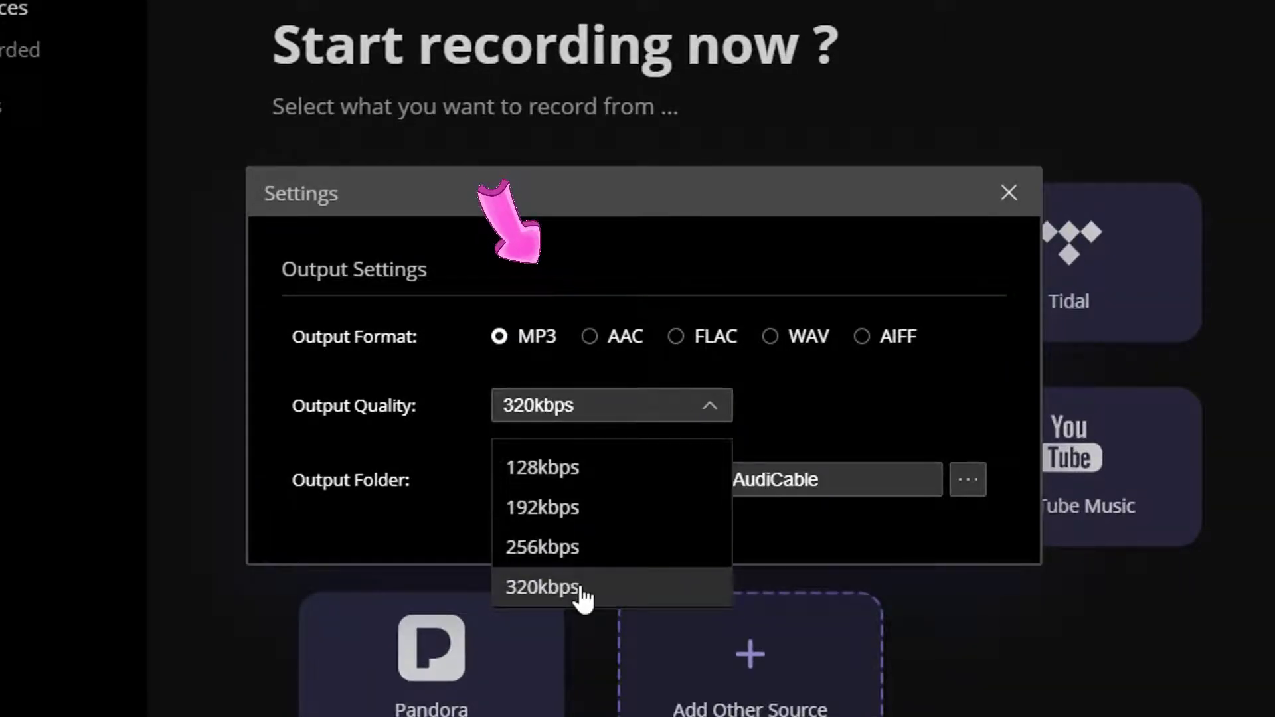
pyautogui.click(580, 587)
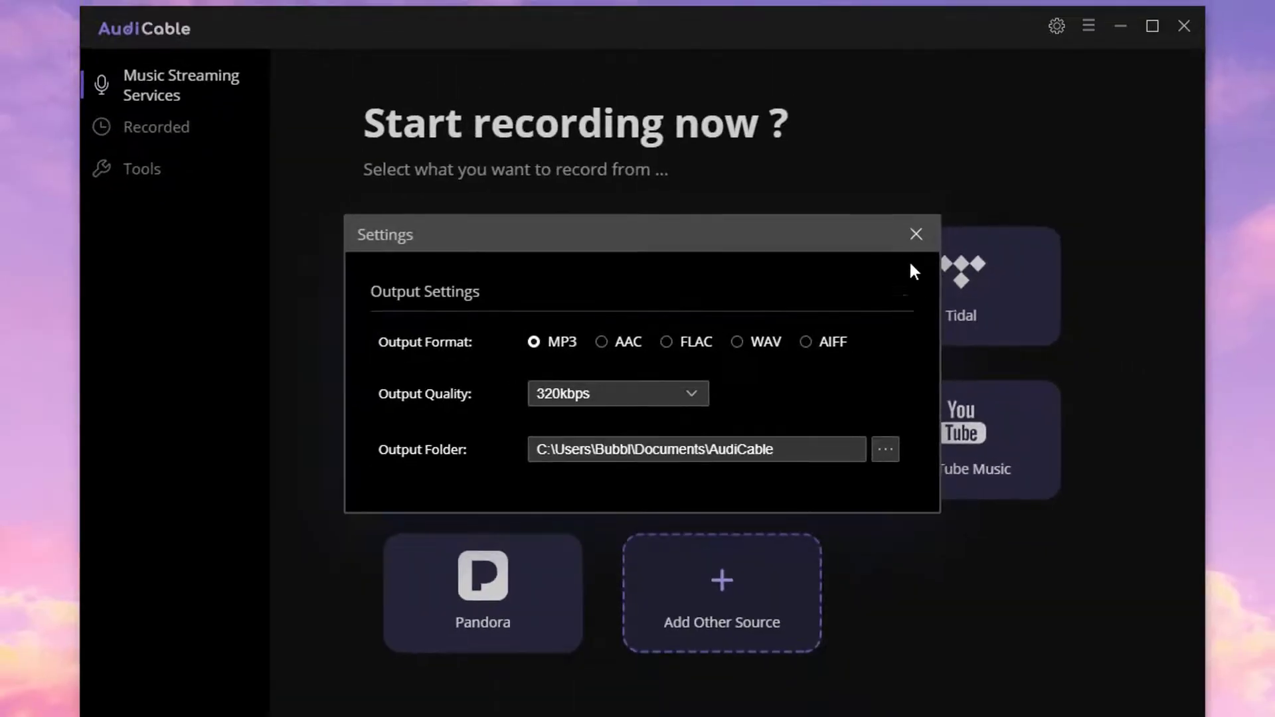
pyautogui.click(916, 234)
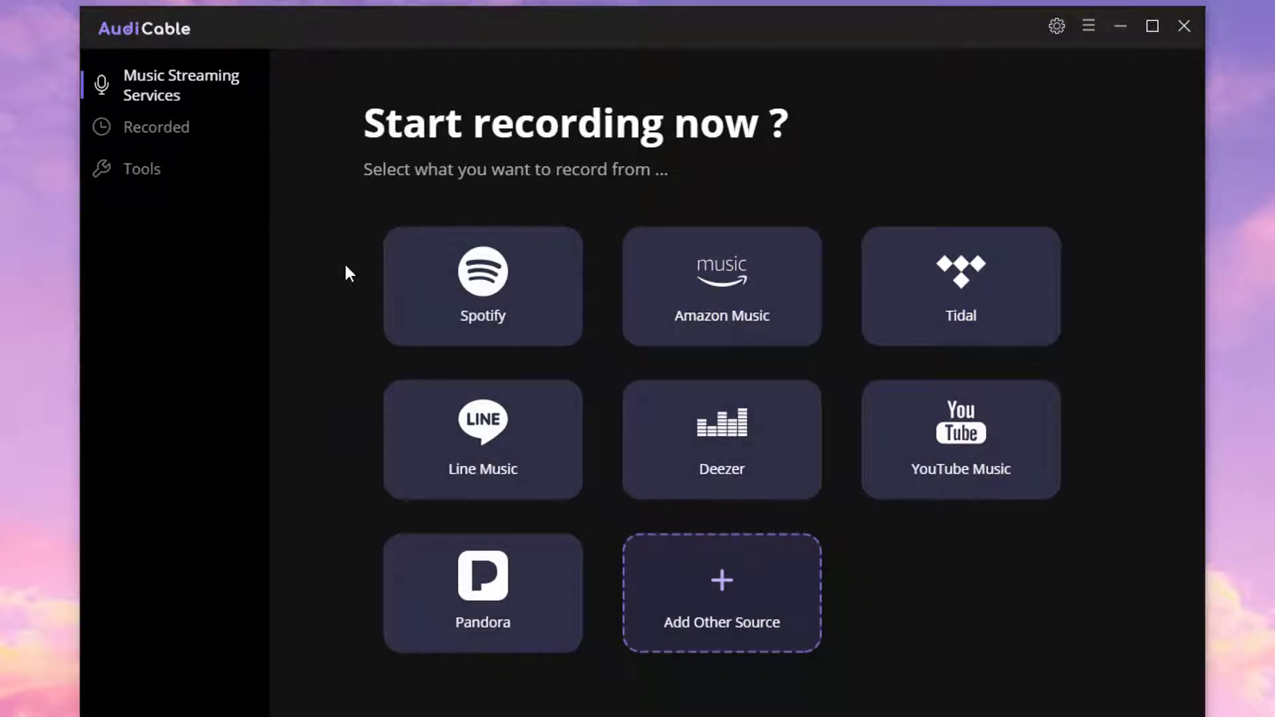
# Choose Spotify as the recording source and confirm which account is logged in
pyautogui.click(420, 274)
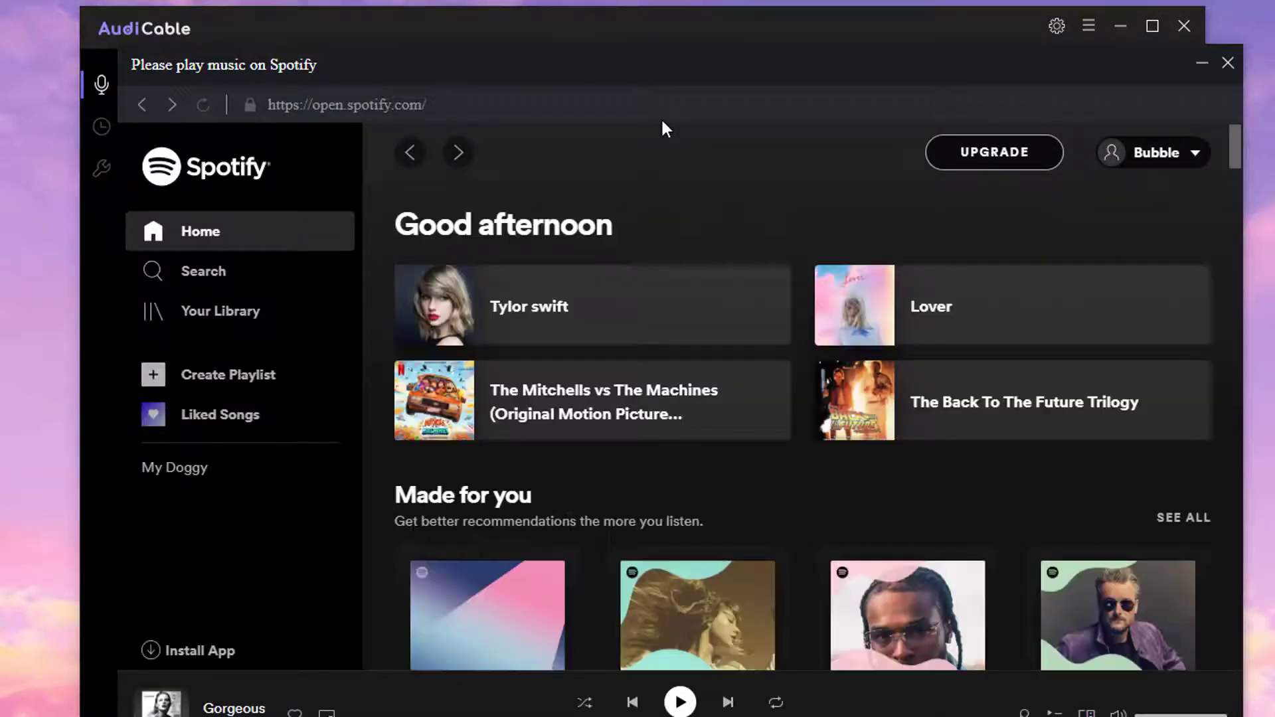
pyautogui.click(1191, 158)
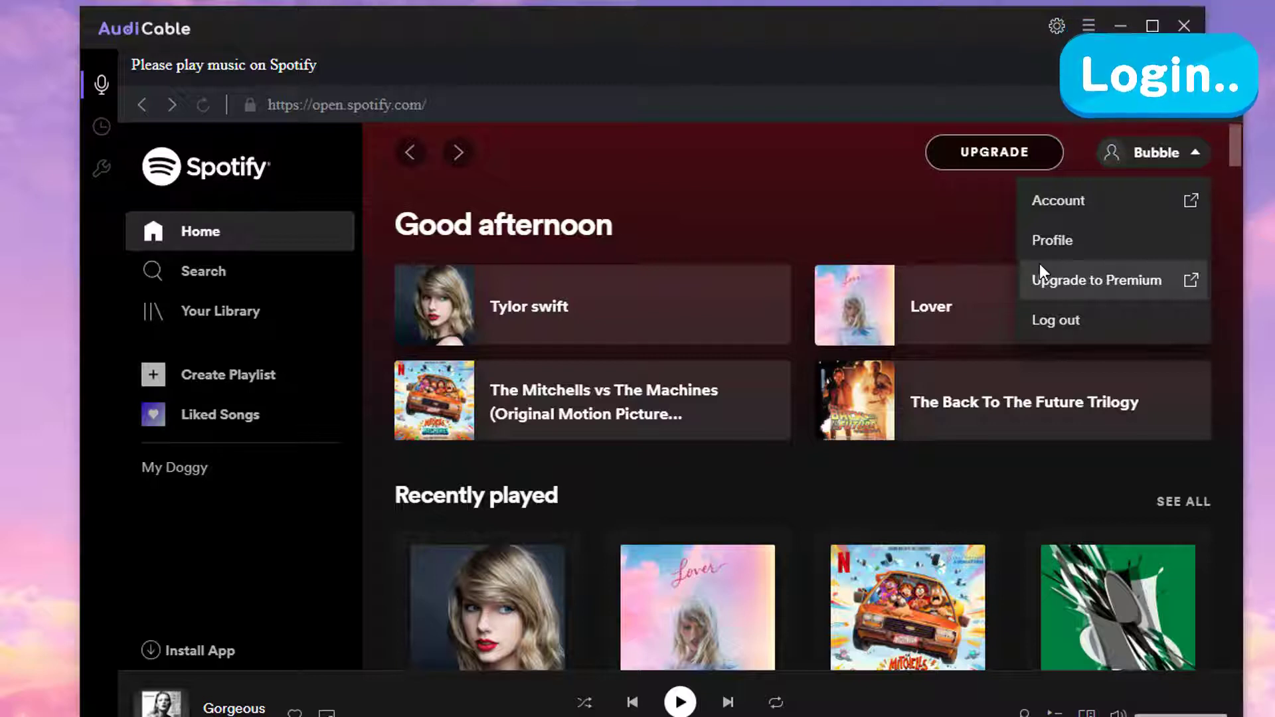
pyautogui.click(903, 220)
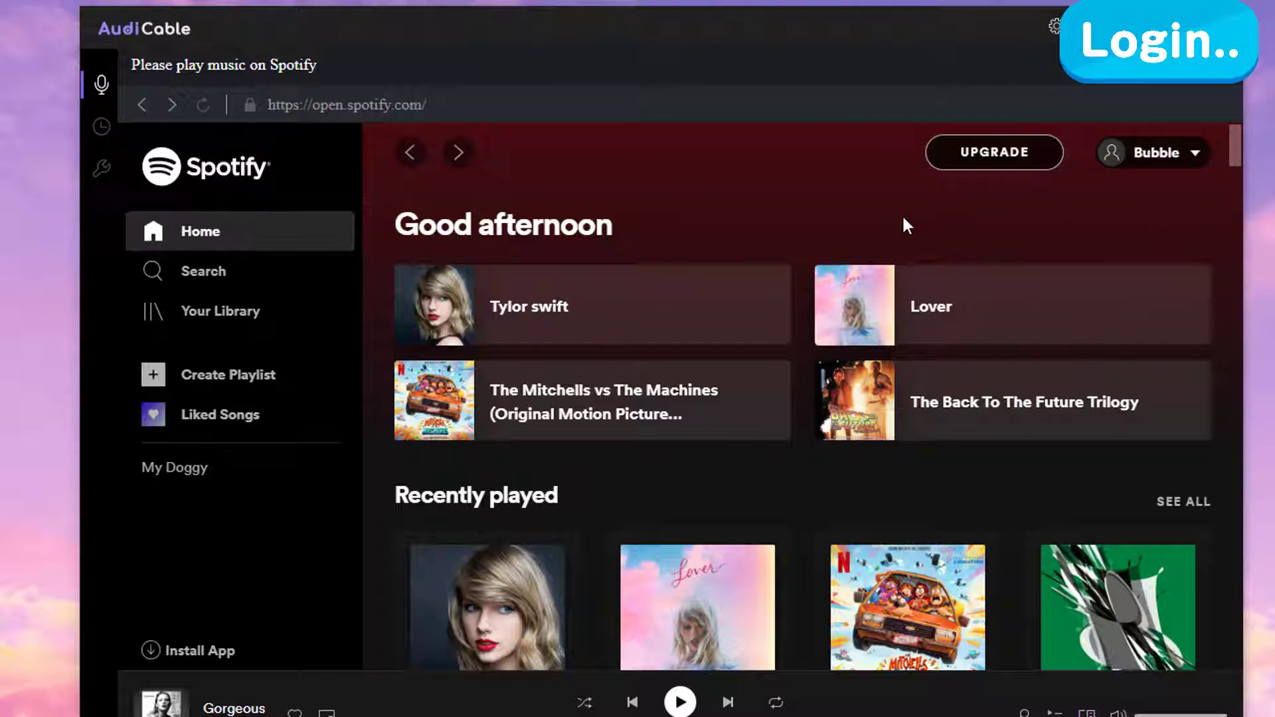
# Set Audio Split to Do not split in AudiCable's Record Settings
pyautogui.click(866, 31)
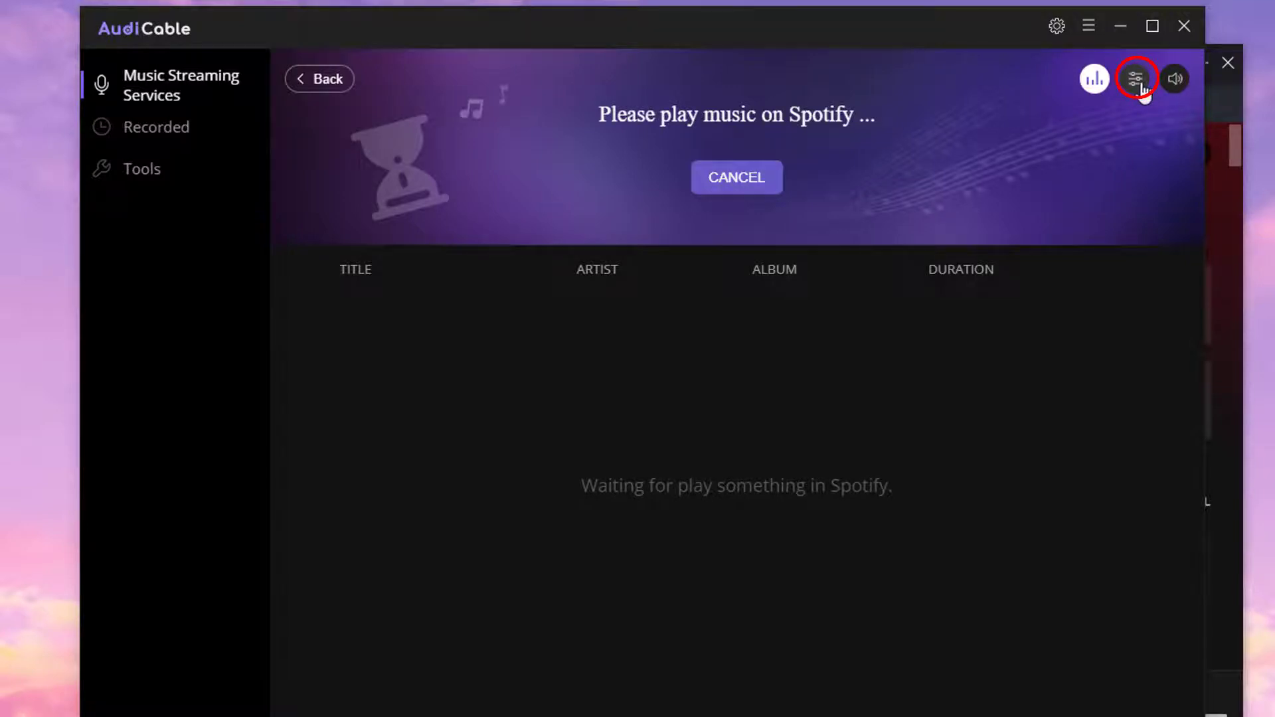
pyautogui.click(1137, 80)
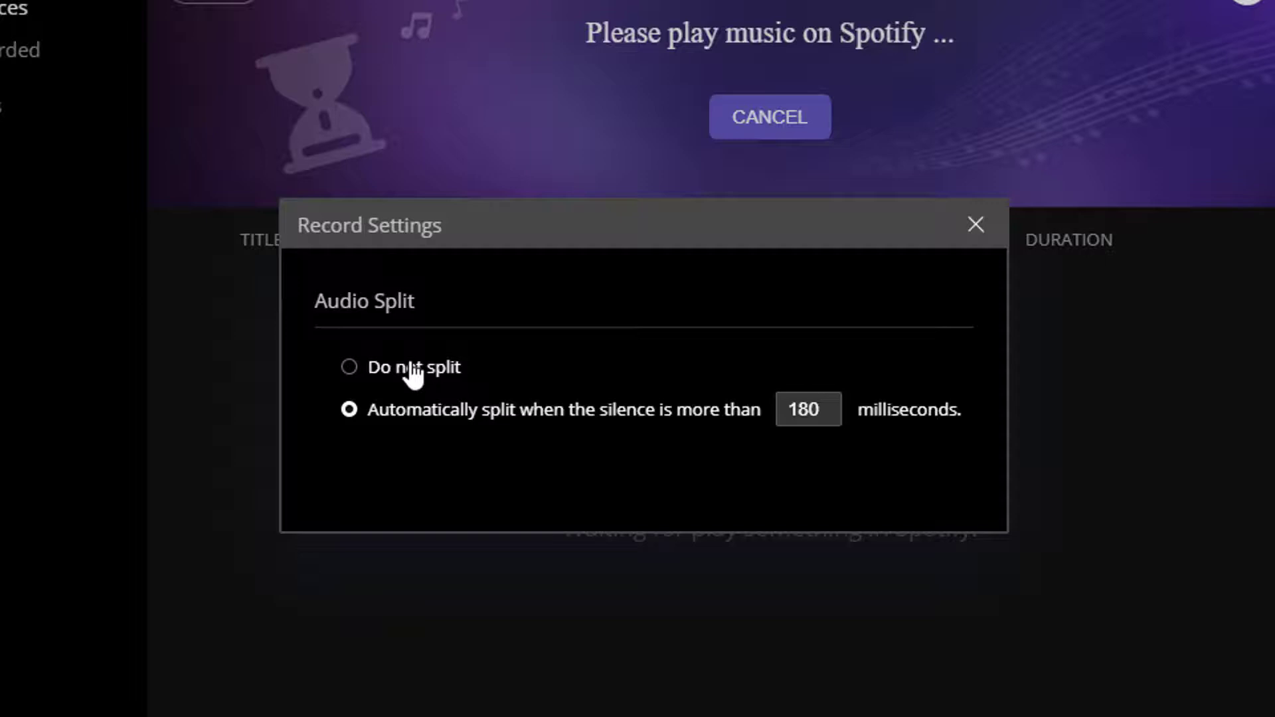
pyautogui.click(412, 370)
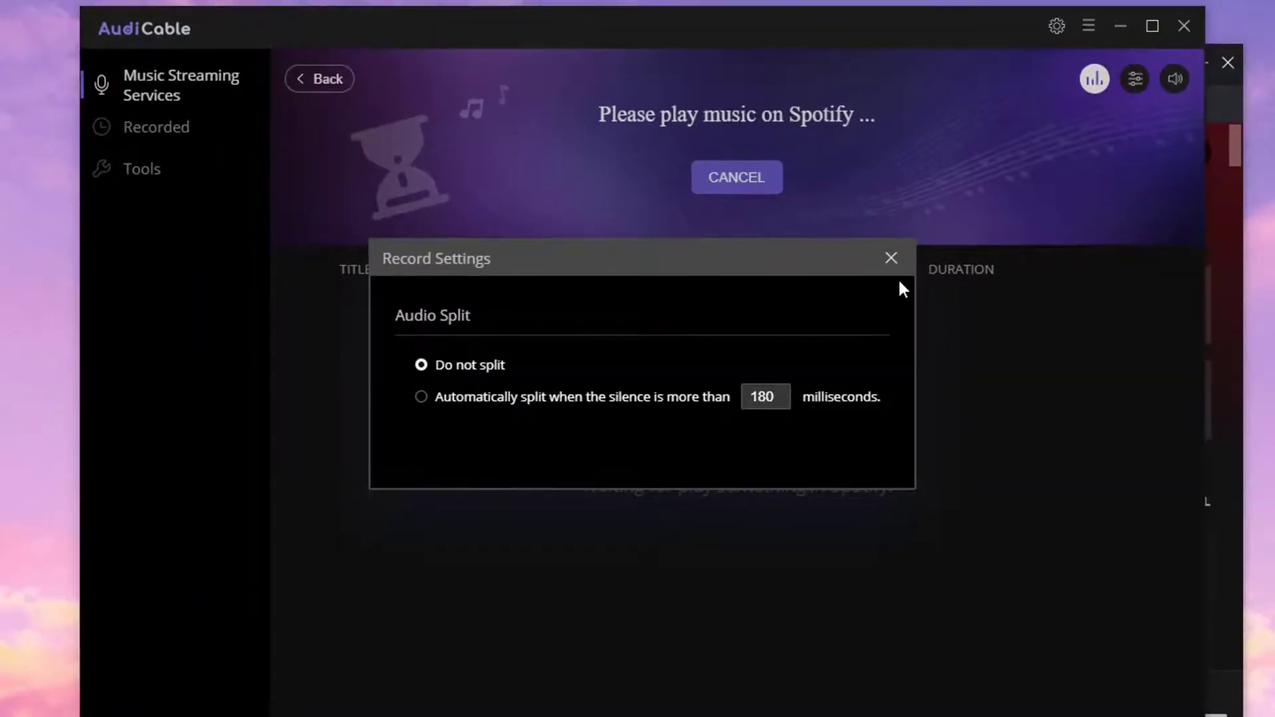
pyautogui.click(891, 258)
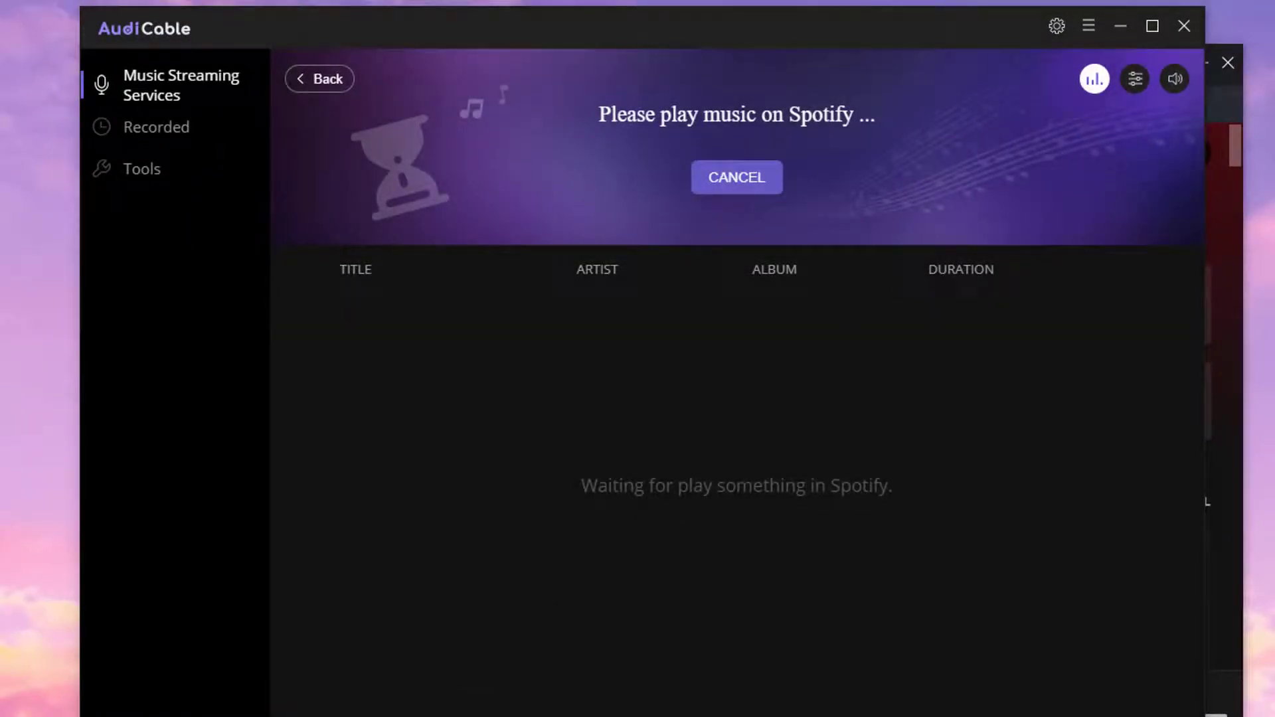
# Open the Tylor swift playlist and play You Need To Calm Down so recording begins
pyautogui.scroll(-3, 562, 440)
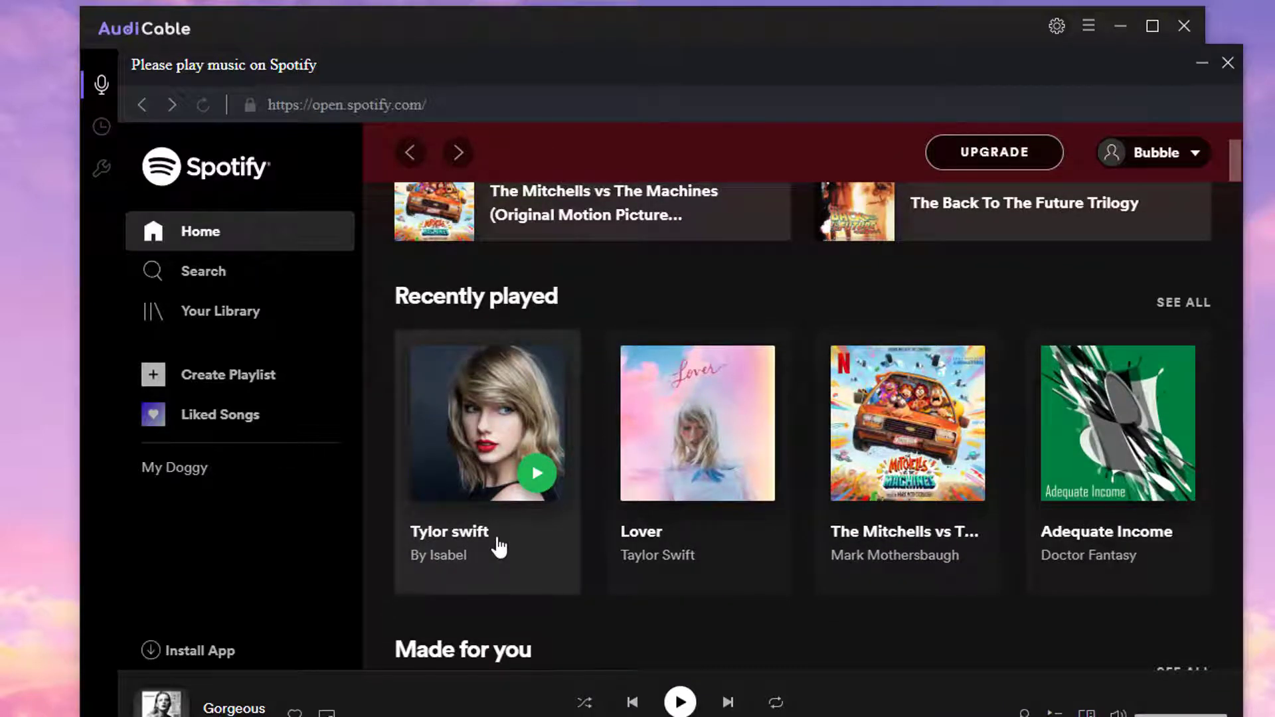
pyautogui.click(499, 547)
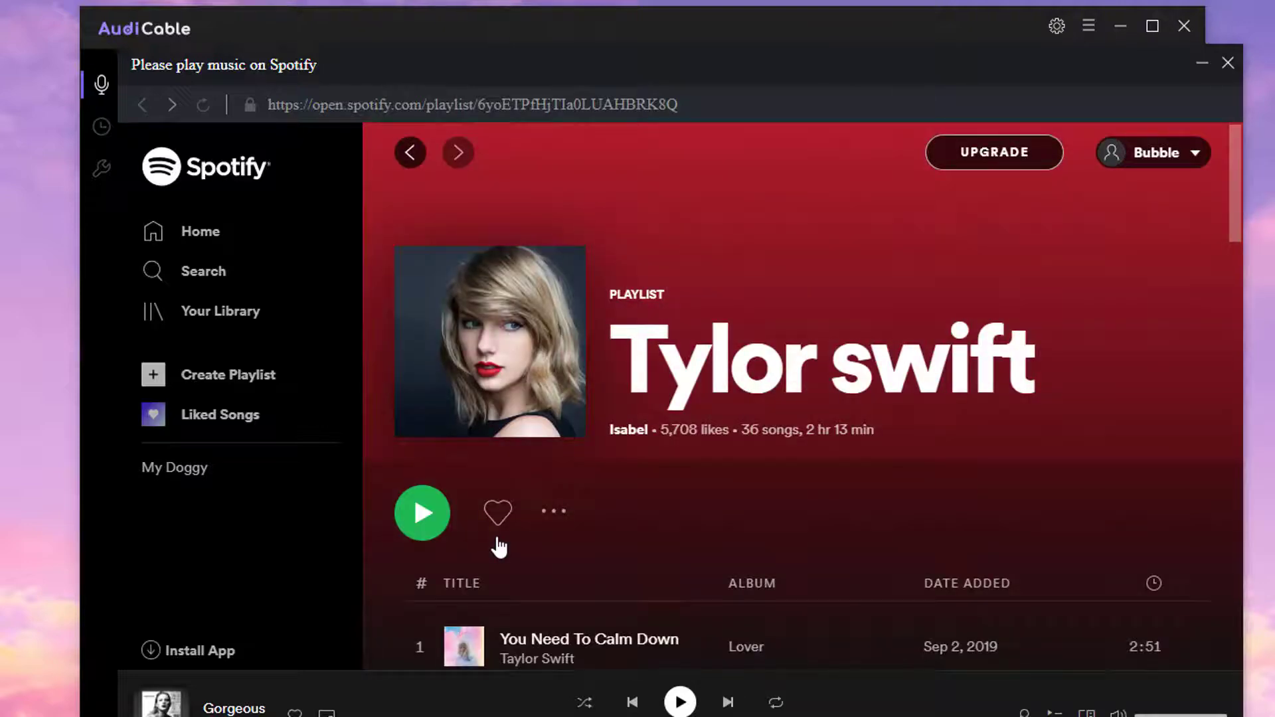
pyautogui.scroll(-1, 497, 540)
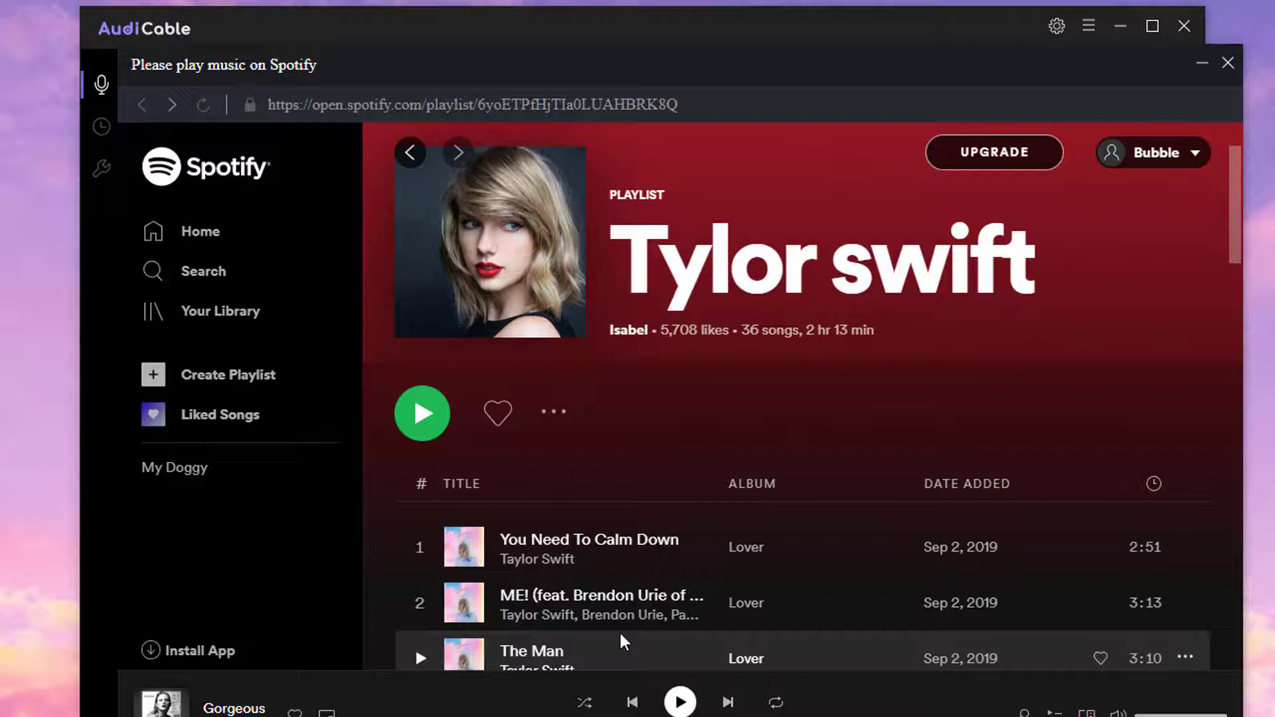
pyautogui.scroll(-1, 457, 536)
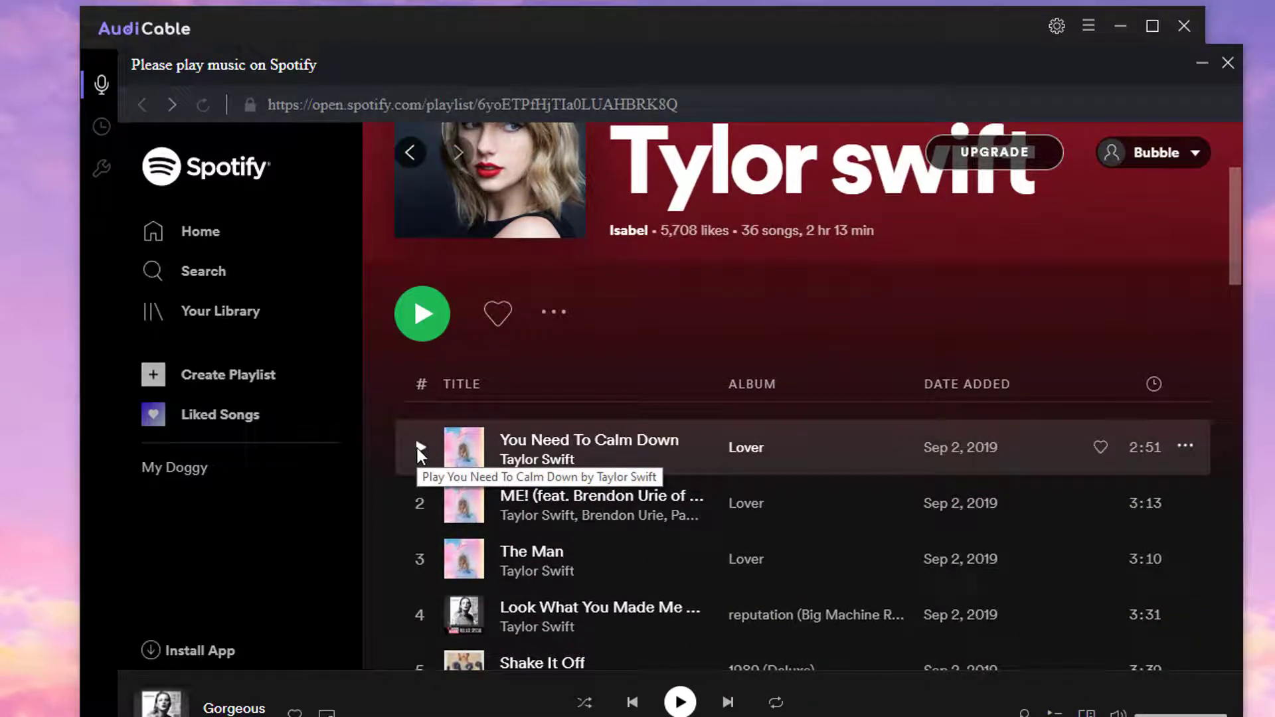
pyautogui.click(418, 447)
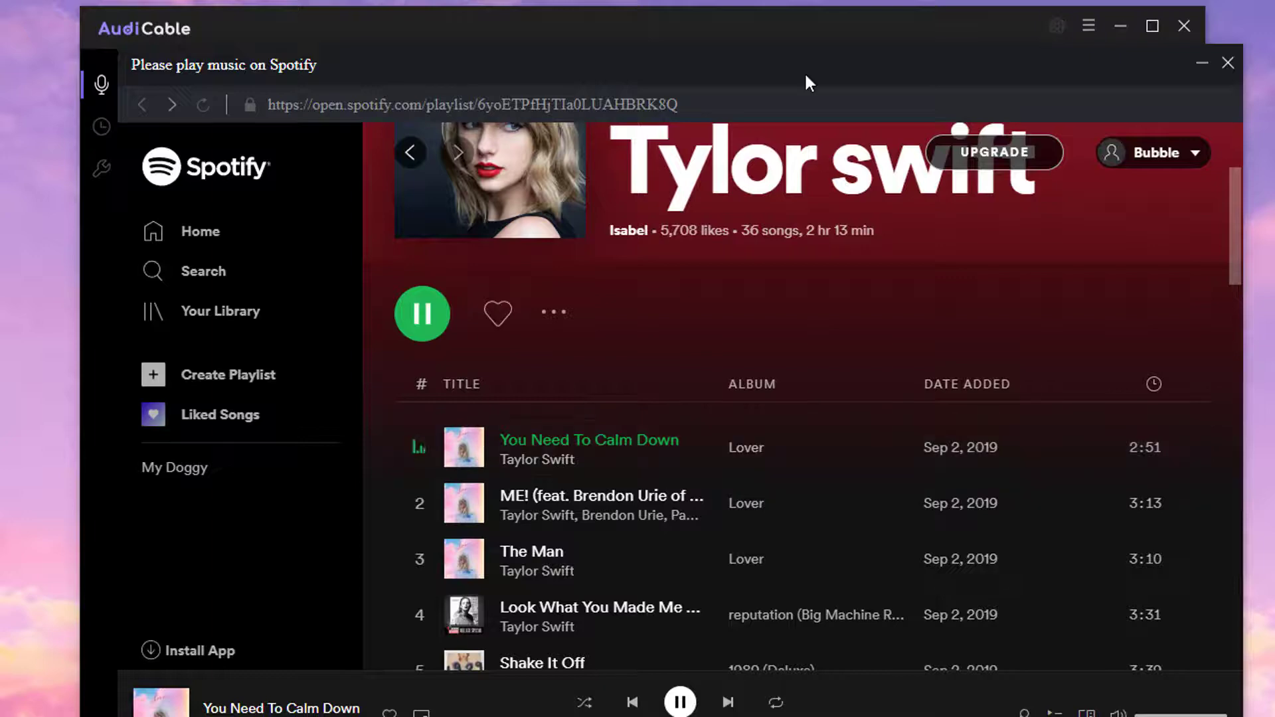
pyautogui.moveTo(809, 83); pyautogui.dragTo(768, 218)
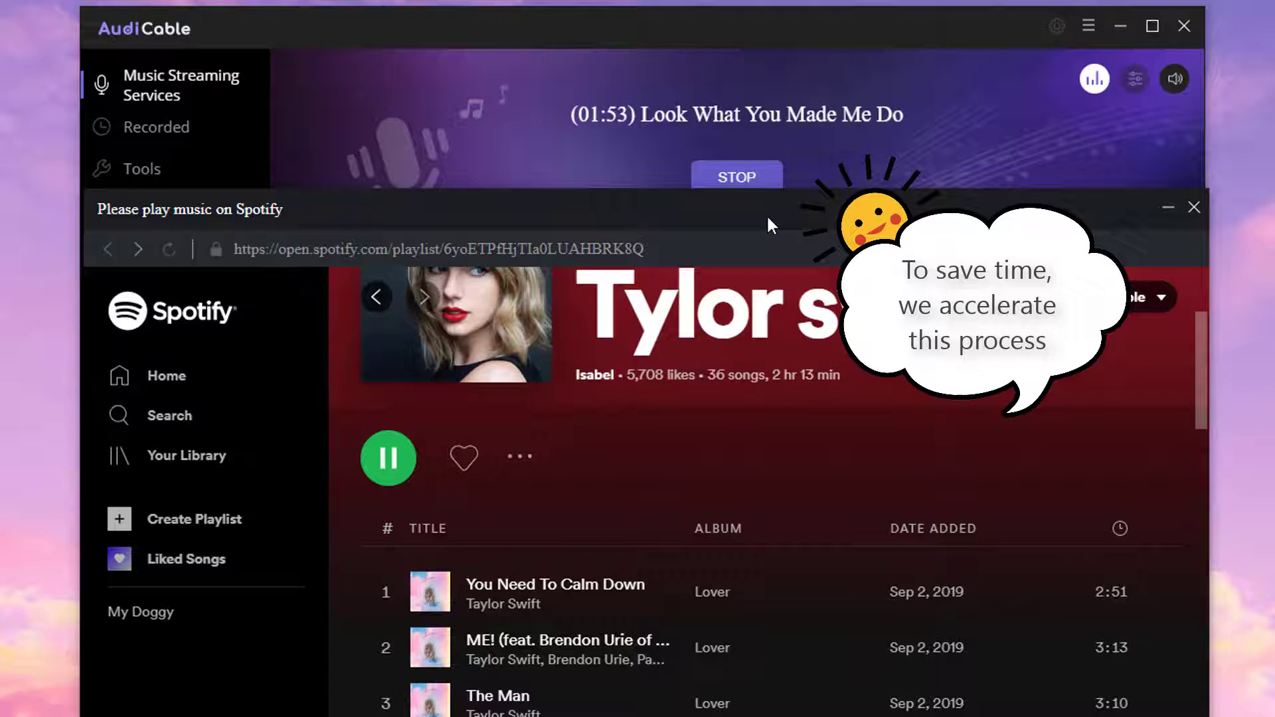
pyautogui.scroll(-1, 746, 358)
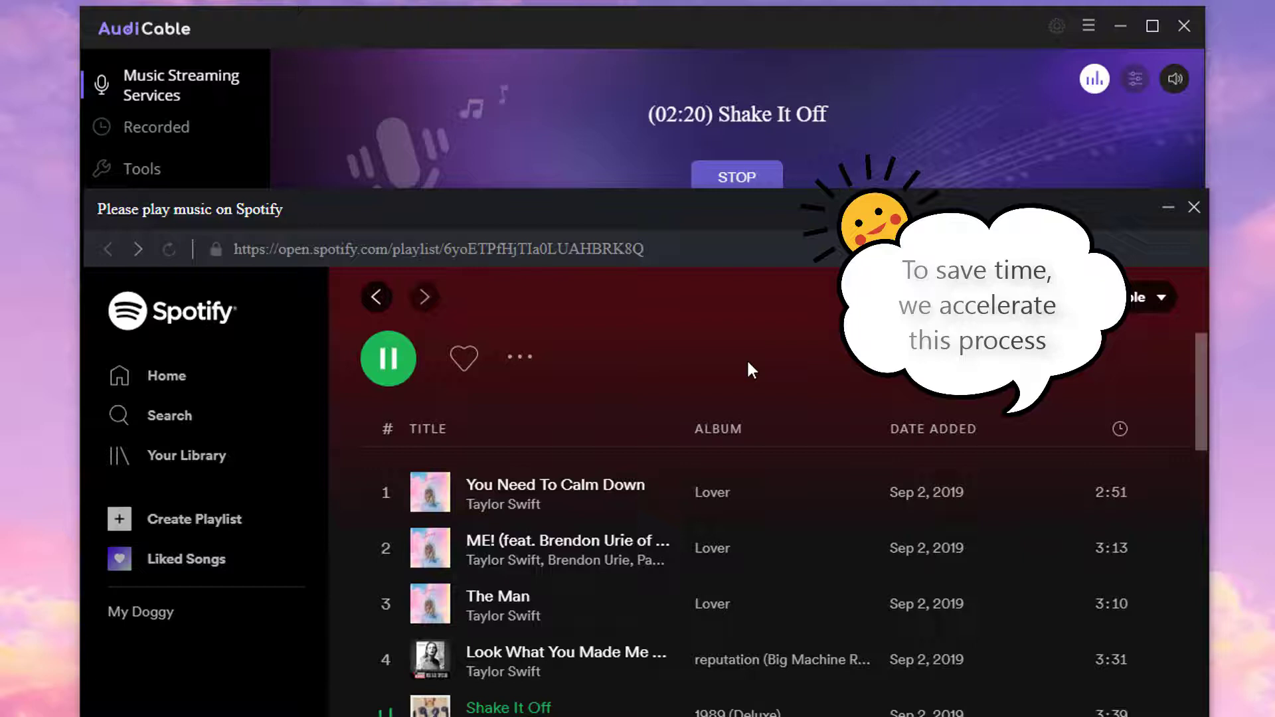
# Stop recording and delete the 00:02 Gorgeous clip along with its local file
pyautogui.click(745, 178)
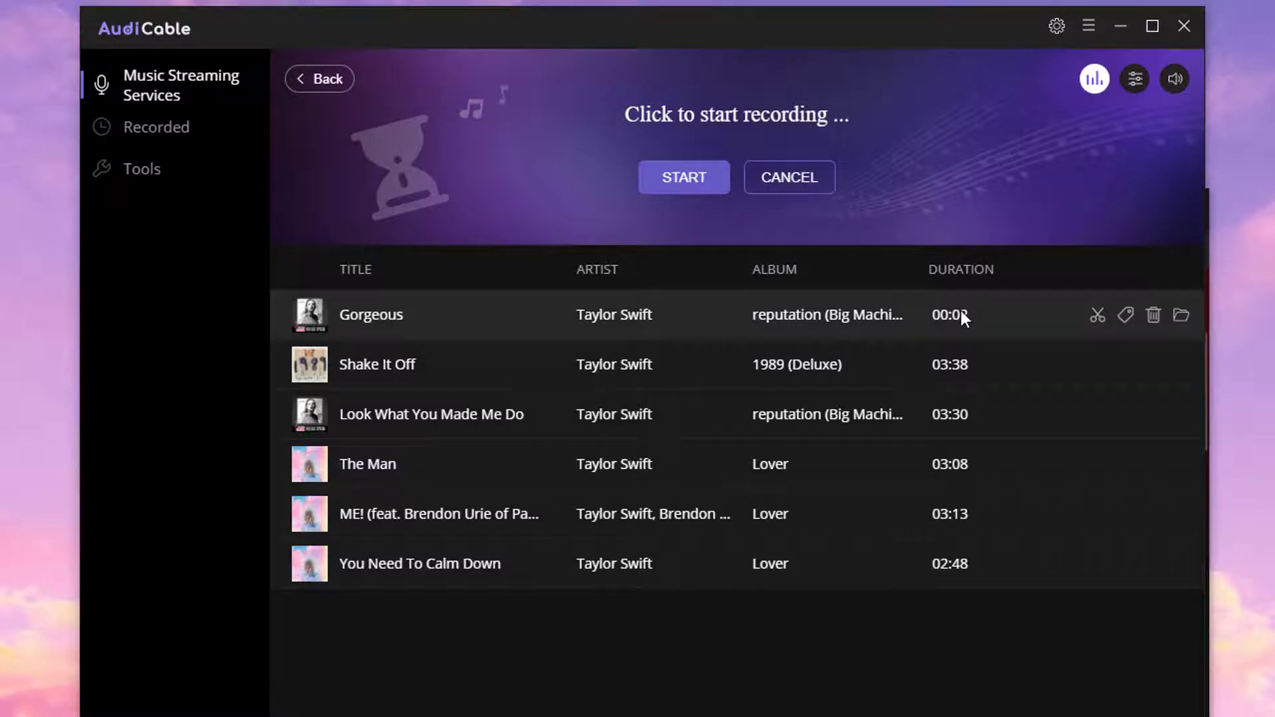
pyautogui.click(1153, 316)
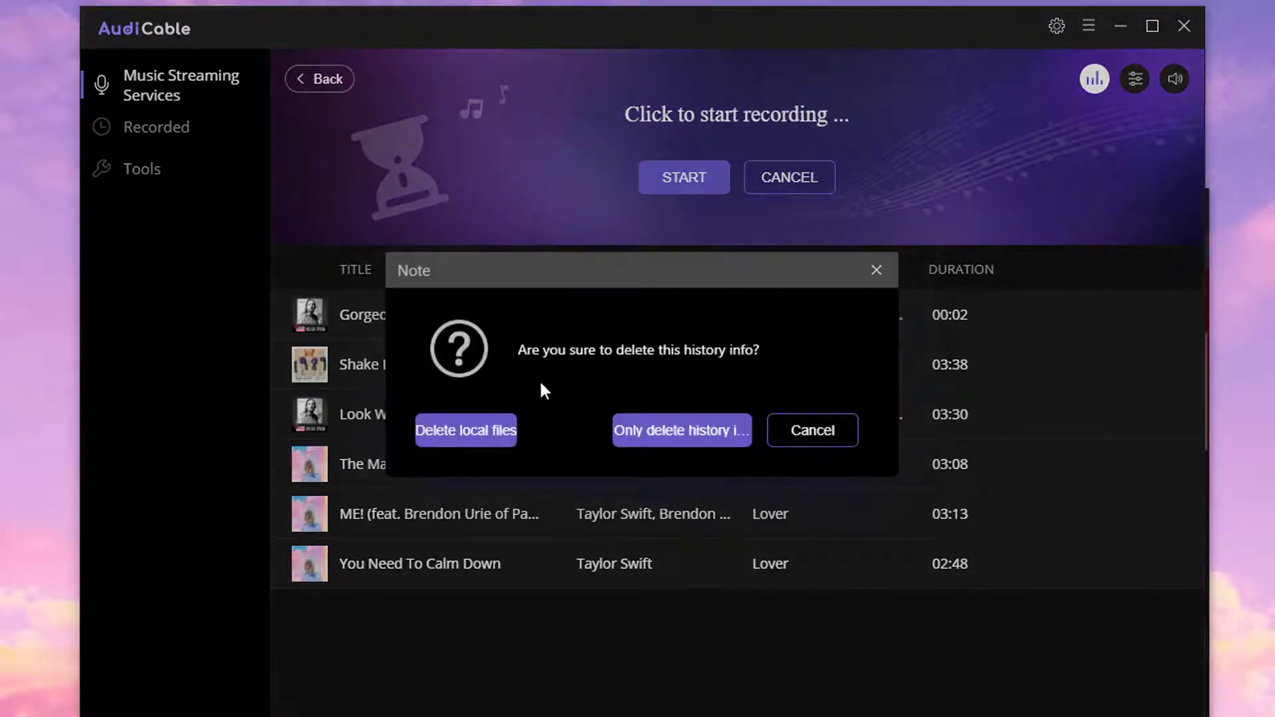
pyautogui.click(465, 432)
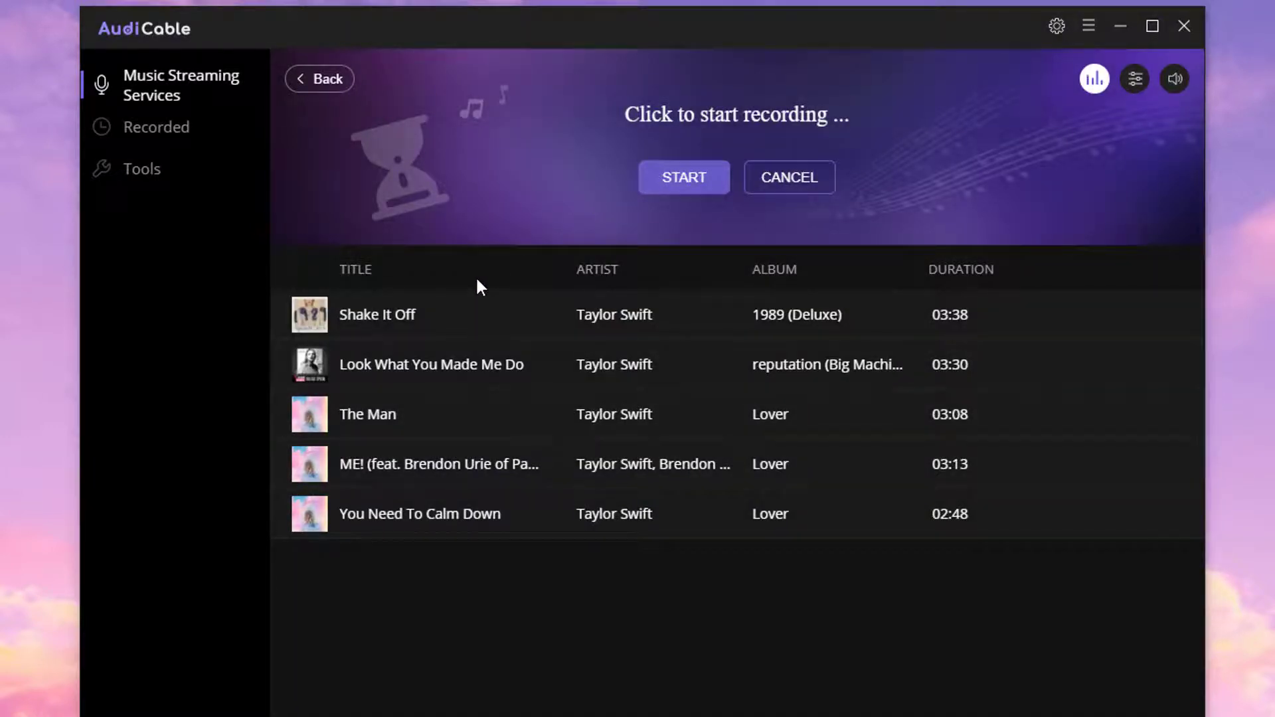
pyautogui.moveTo(1123, 332)
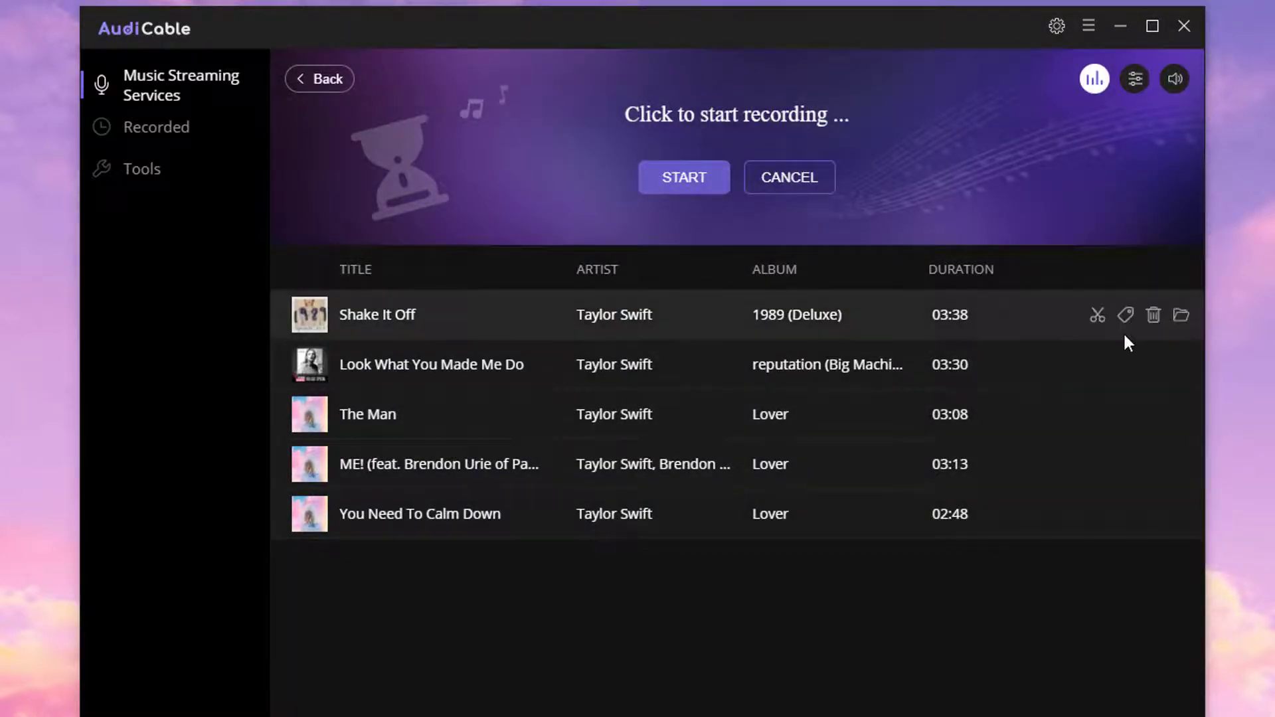
# Show the recorded files in their folder, check the five MP3s, then minimize File Explorer
pyautogui.click(1181, 316)
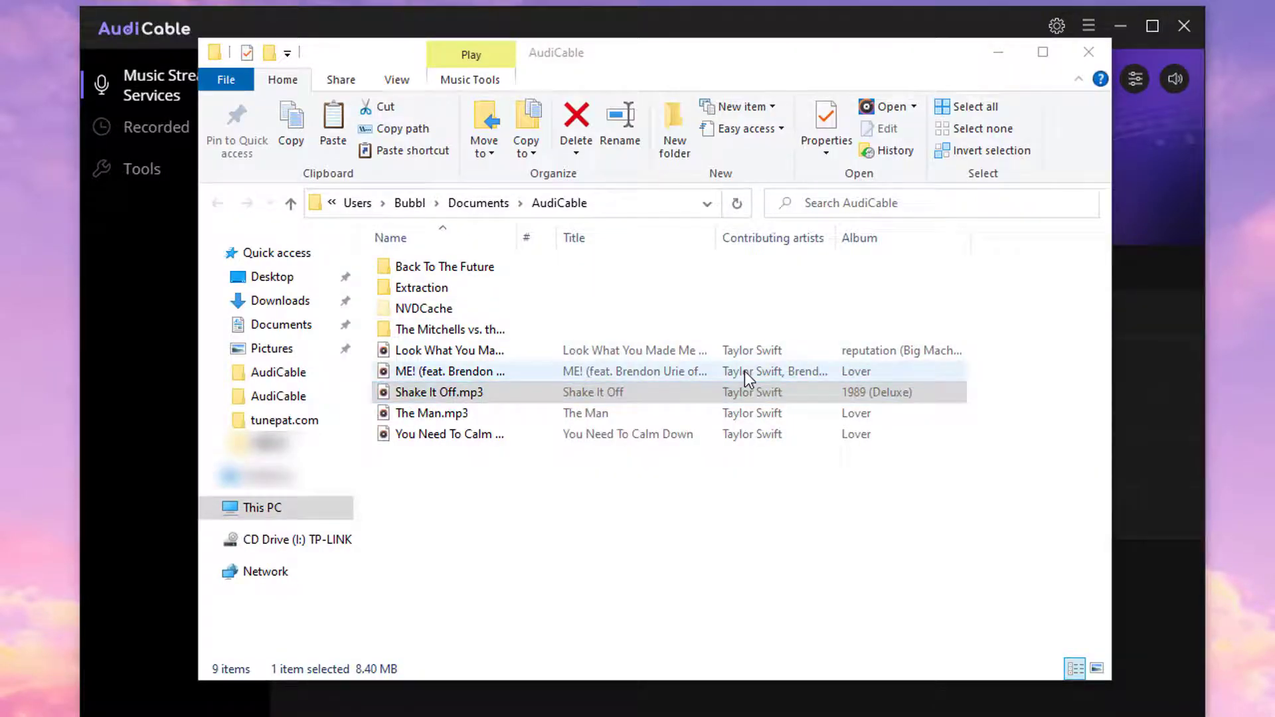
pyautogui.moveTo(580, 493); pyautogui.dragTo(597, 364)
pyautogui.click(603, 468)
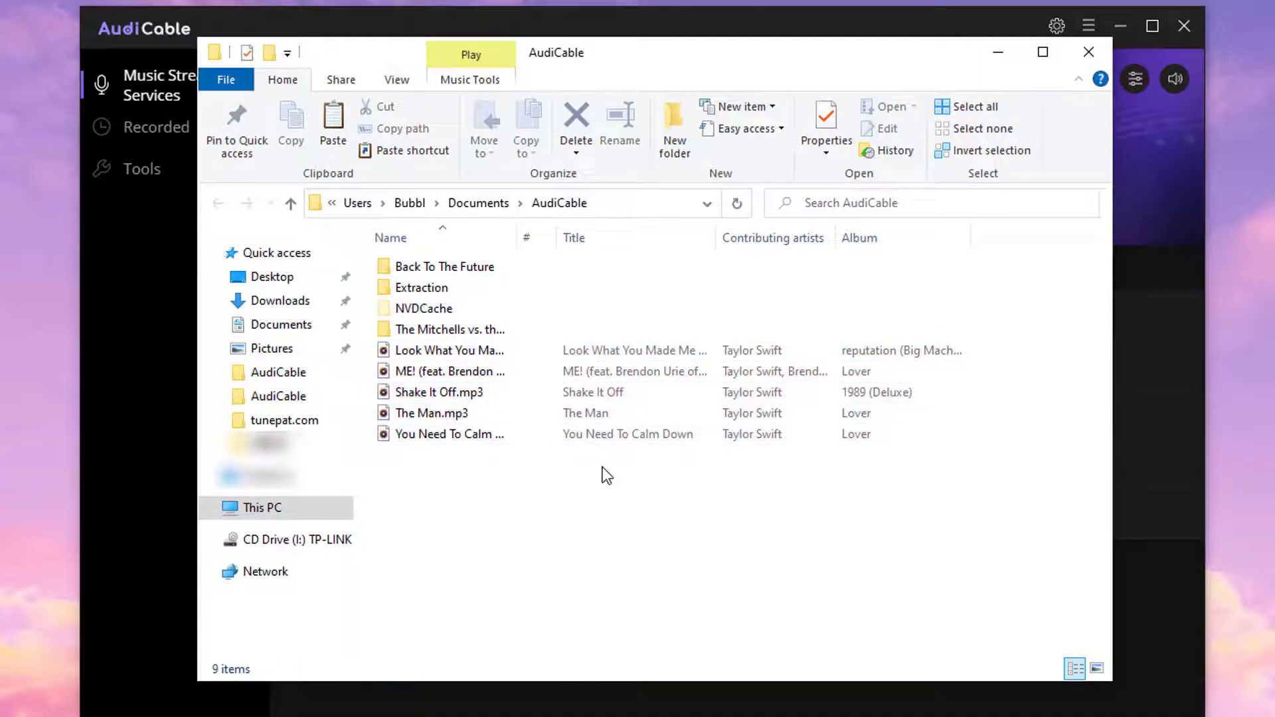
pyautogui.click(999, 65)
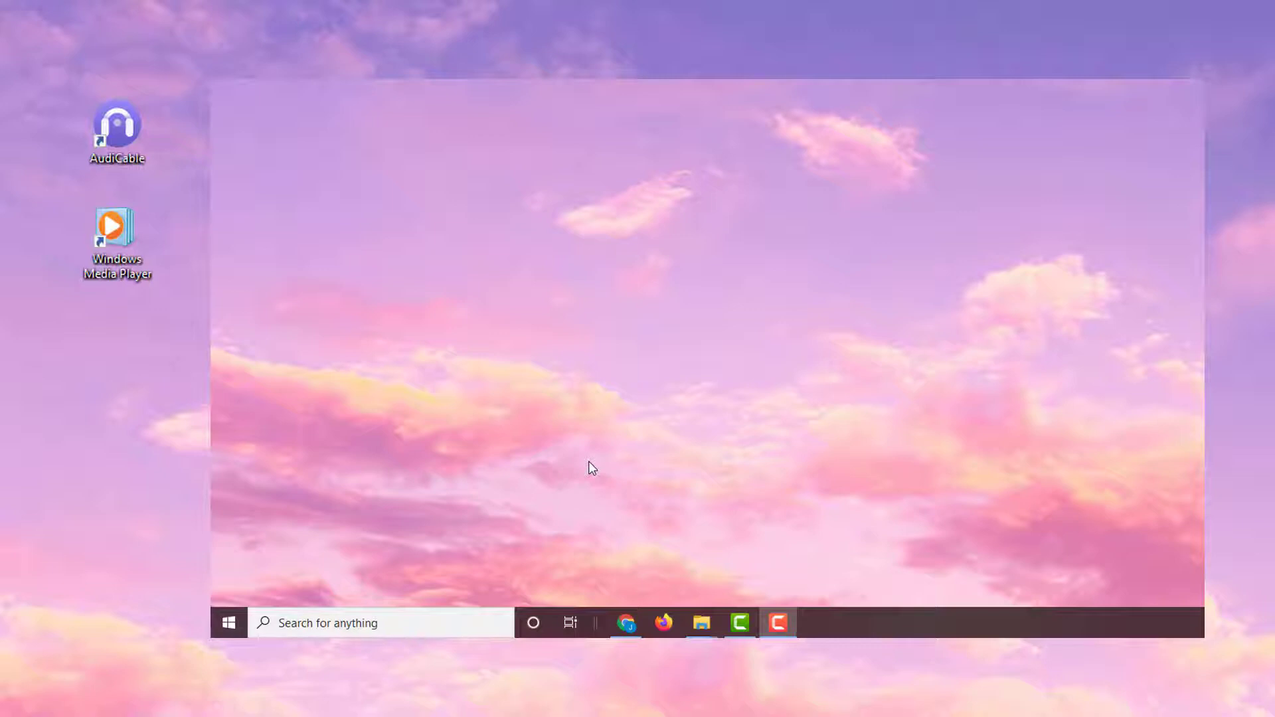
# Search Windows for 'media' and launch Windows Media Player from the results
pyautogui.click(438, 627)
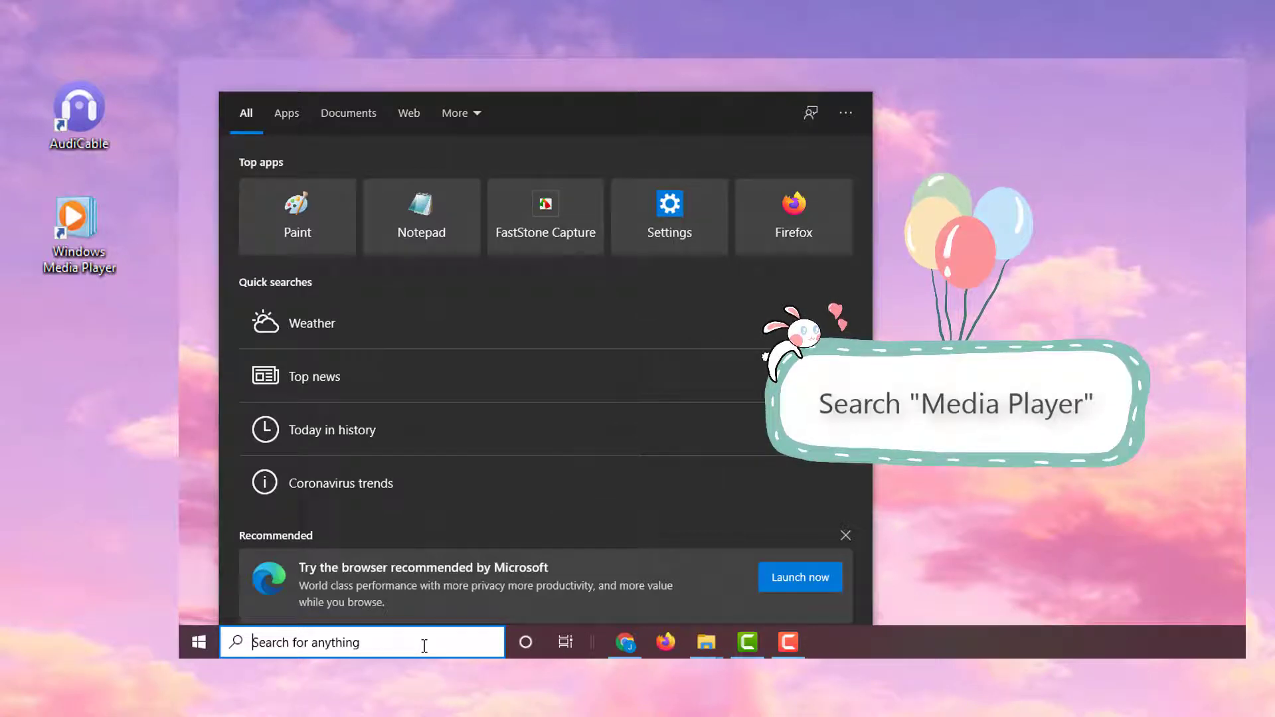
pyautogui.write('m')
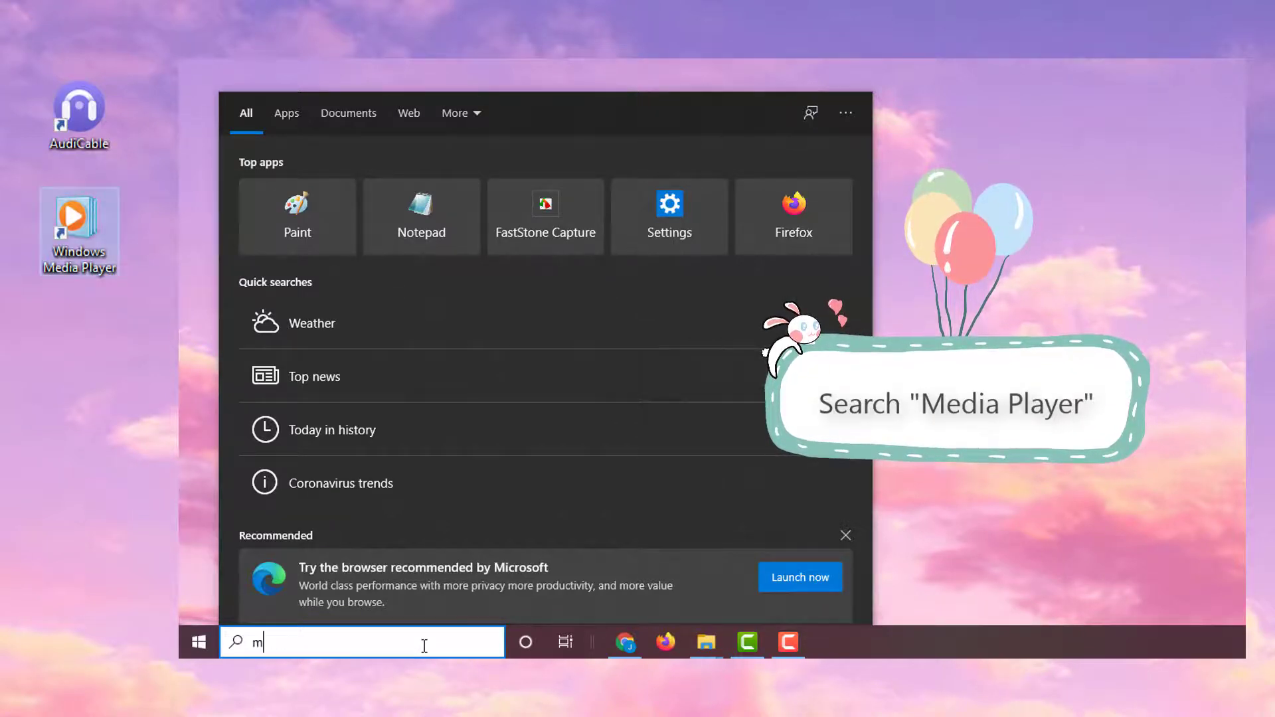
pyautogui.write('edia')
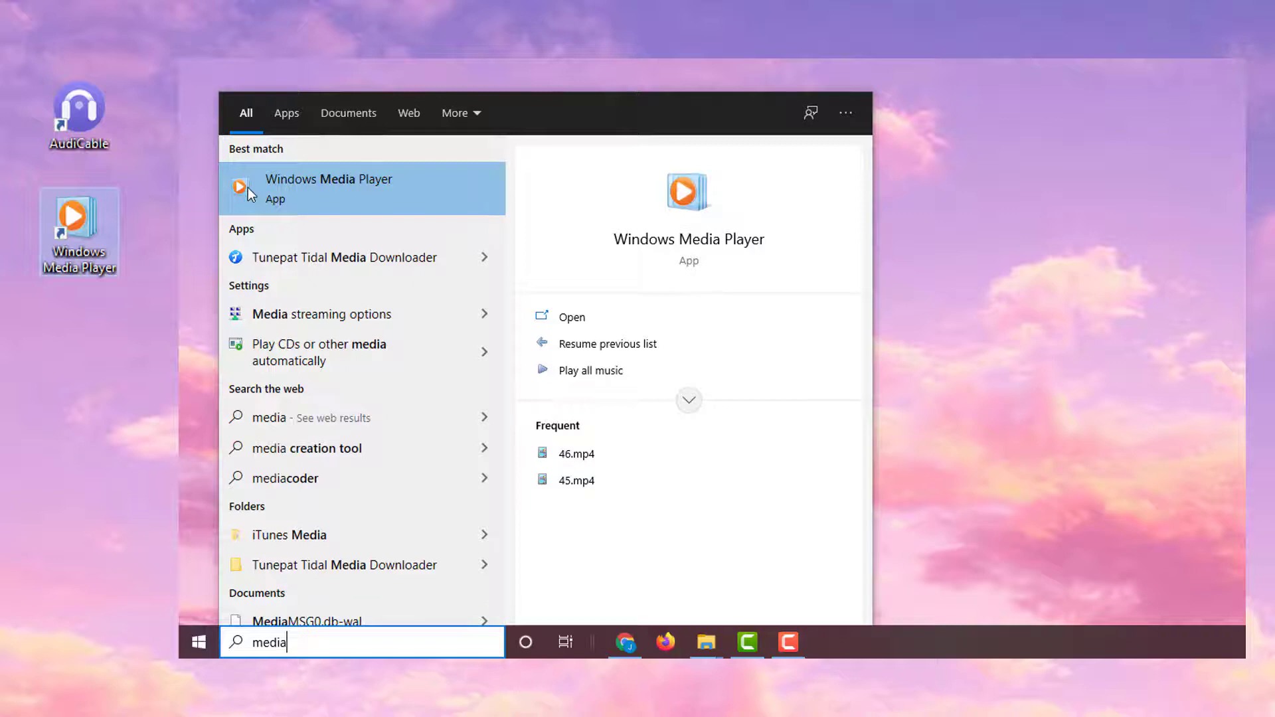
pyautogui.click(249, 188)
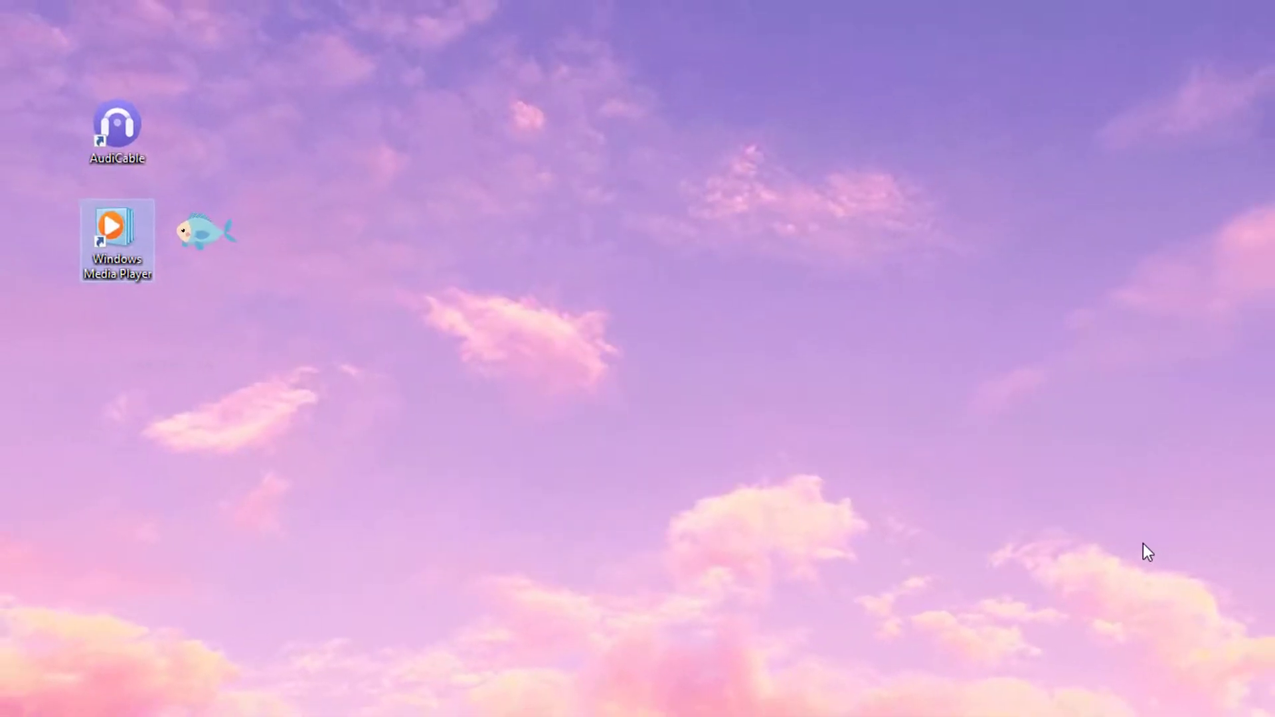
# Open Windows Media Player and select the five recorded MP3s in the AudiCable folder
pyautogui.doubleClick(111, 230)
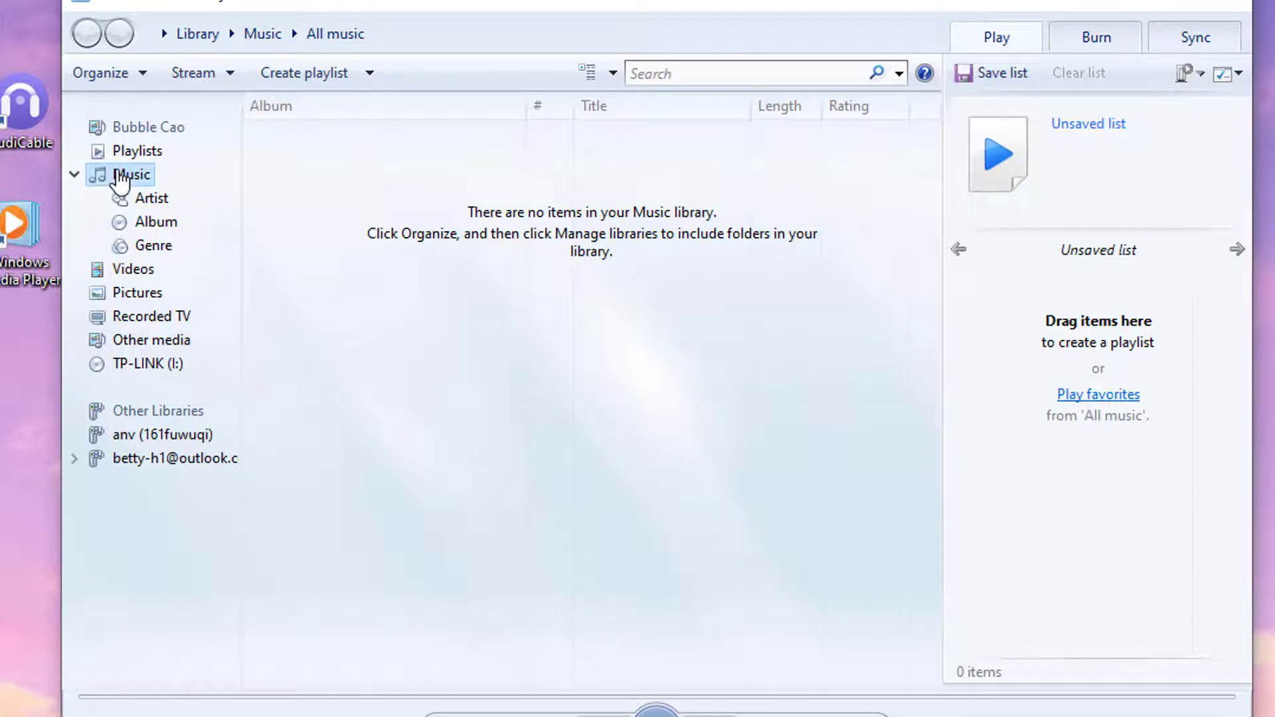
pyautogui.hotkey('alt', 'Tab')
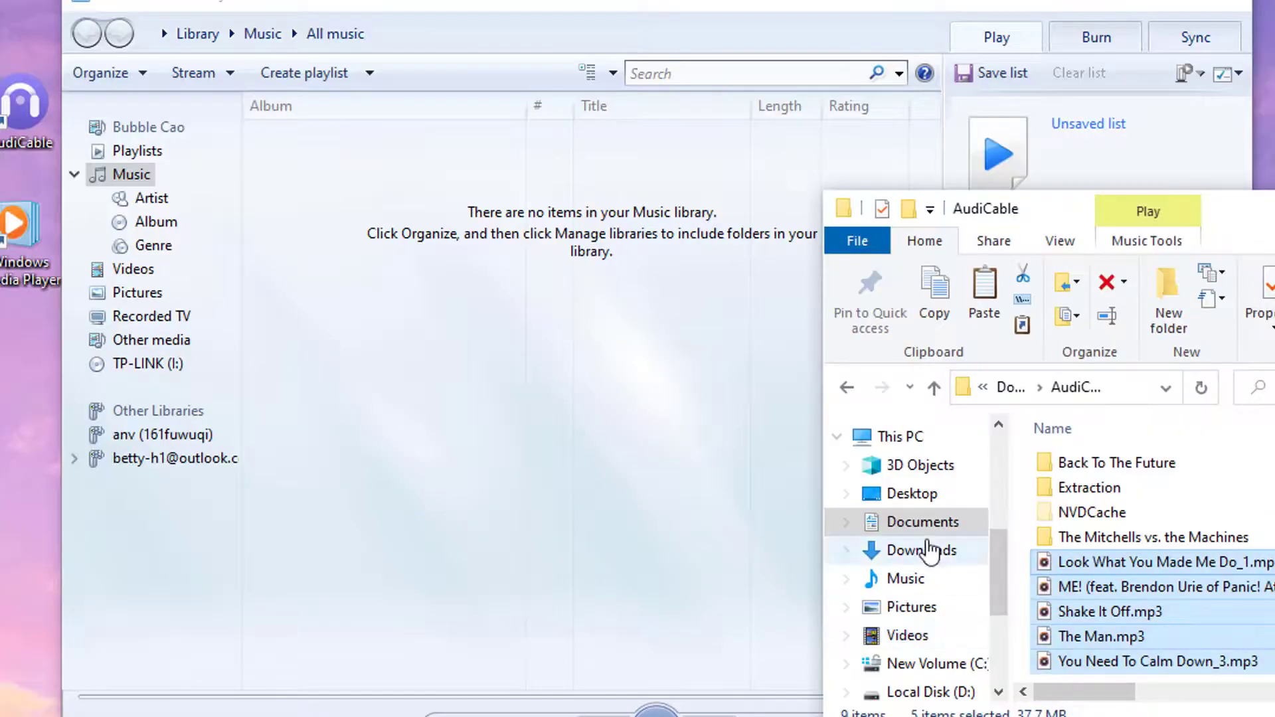
pyautogui.click(1103, 563)
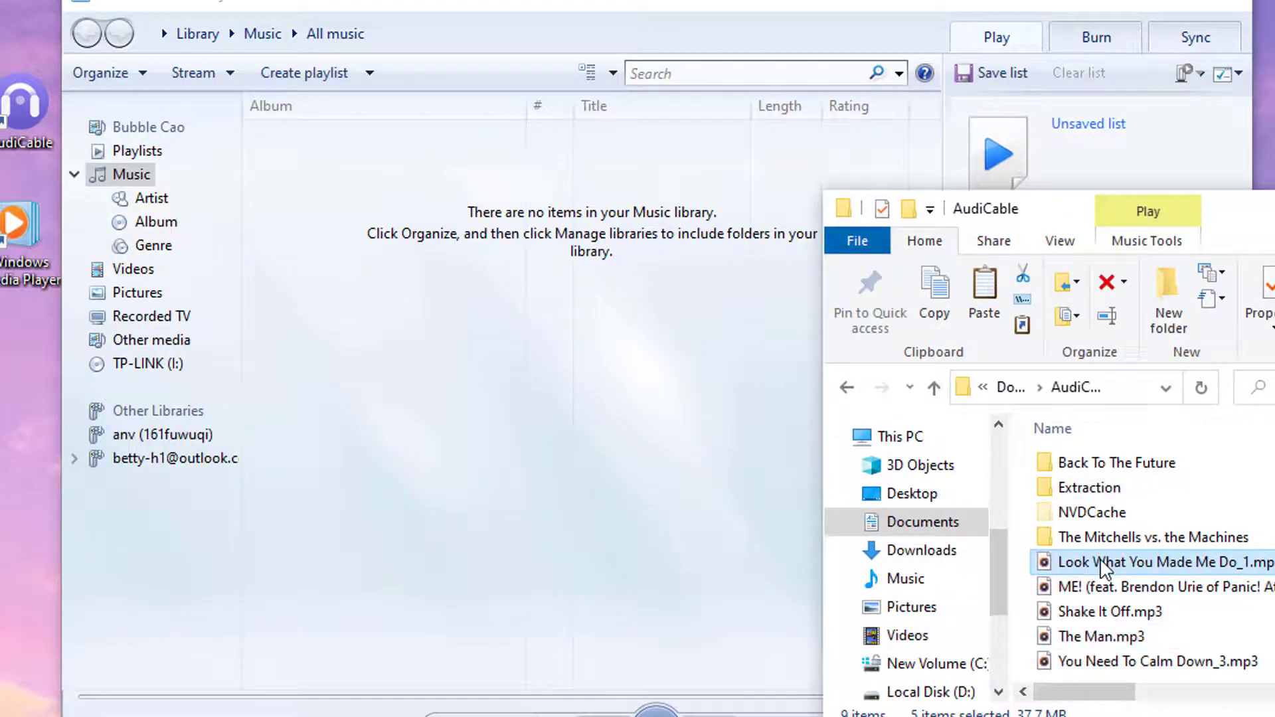
pyautogui.keyDown('ctrl'); pyautogui.click(1090, 588); pyautogui.keyUp('ctrl')
pyautogui.keyDown('ctrl'); pyautogui.click(1080, 614); pyautogui.keyUp('ctrl')
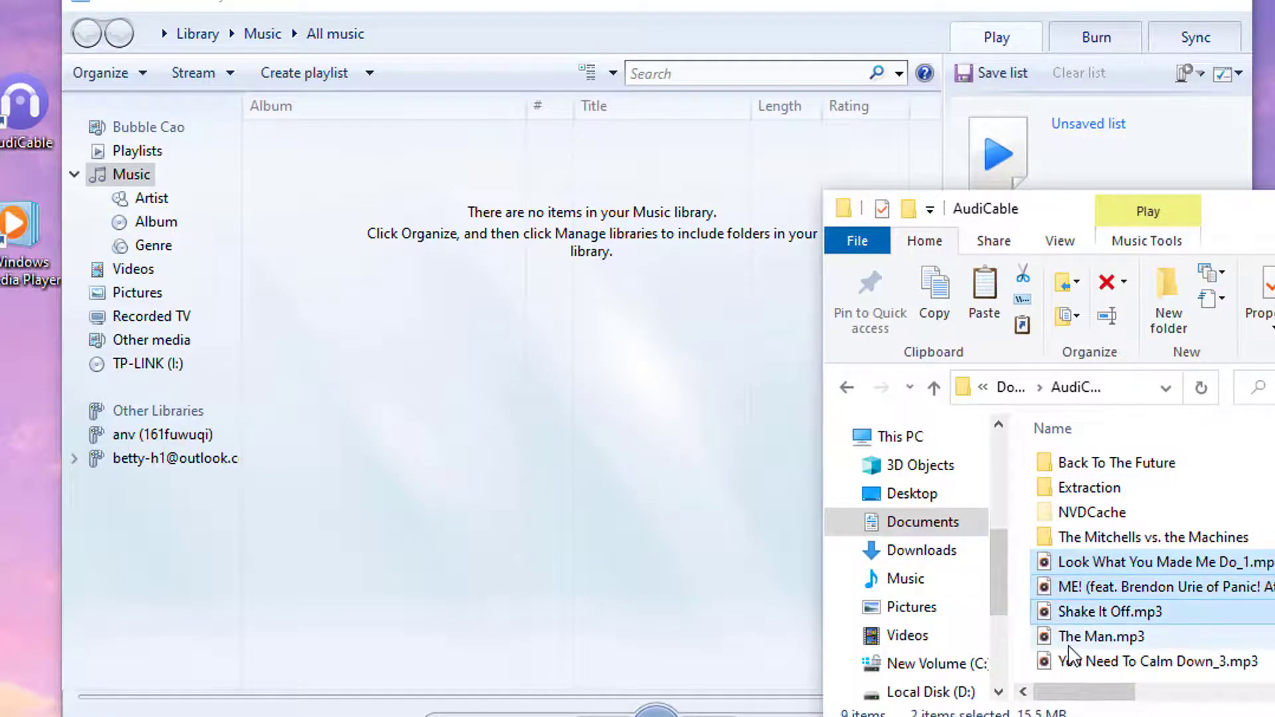
pyautogui.keyDown('ctrl'); pyautogui.click(1076, 636); pyautogui.keyUp('ctrl')
pyautogui.keyDown('ctrl'); pyautogui.click(1074, 662); pyautogui.keyUp('ctrl')
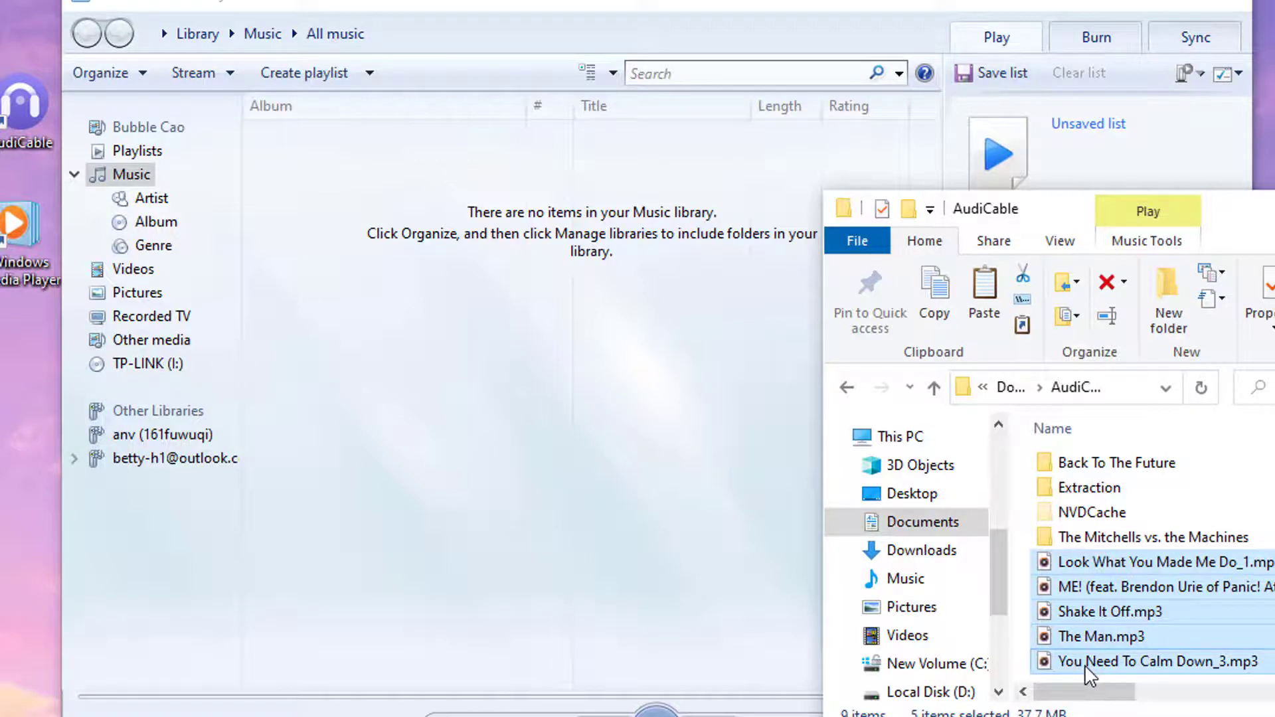
# Drag the five songs into the Music library and close the folder window
pyautogui.moveTo(1085, 664); pyautogui.dragTo(463, 463)
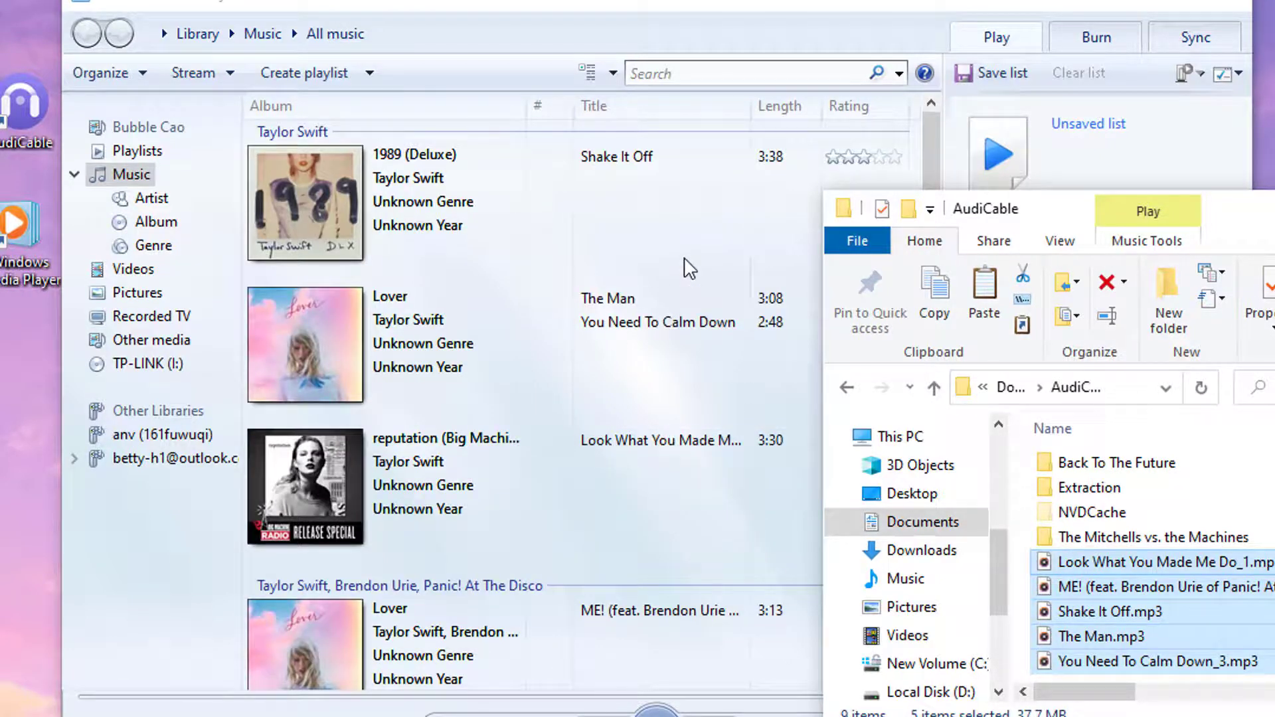
pyautogui.scroll(-1, 689, 306)
pyautogui.scroll(1, 690, 358)
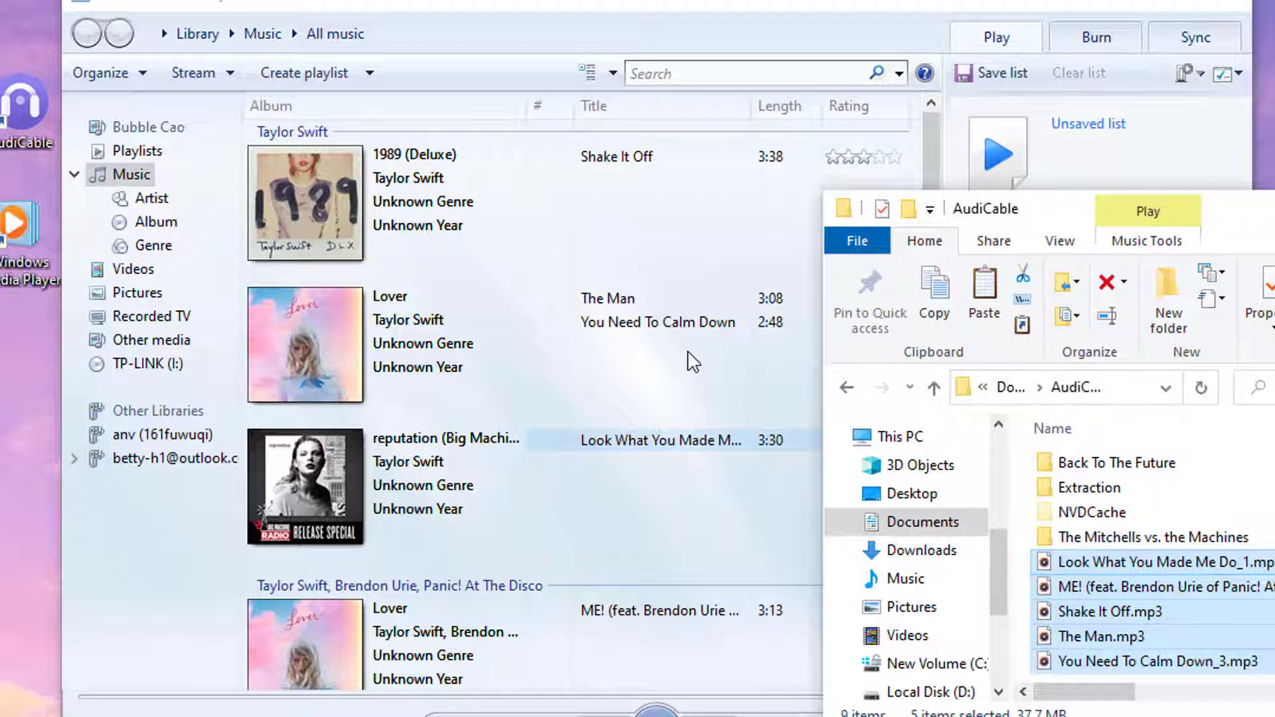
pyautogui.scroll(-1, 691, 362)
pyautogui.scroll(1, 691, 362)
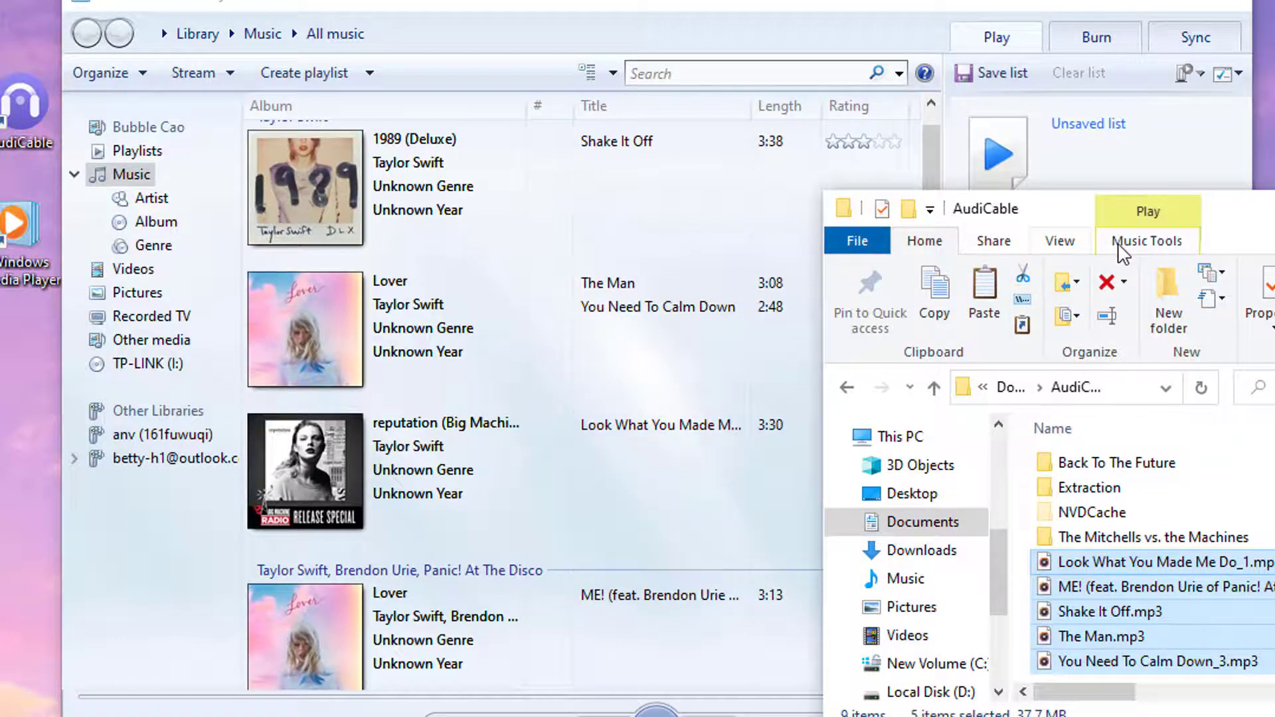
pyautogui.click(1269, 218)
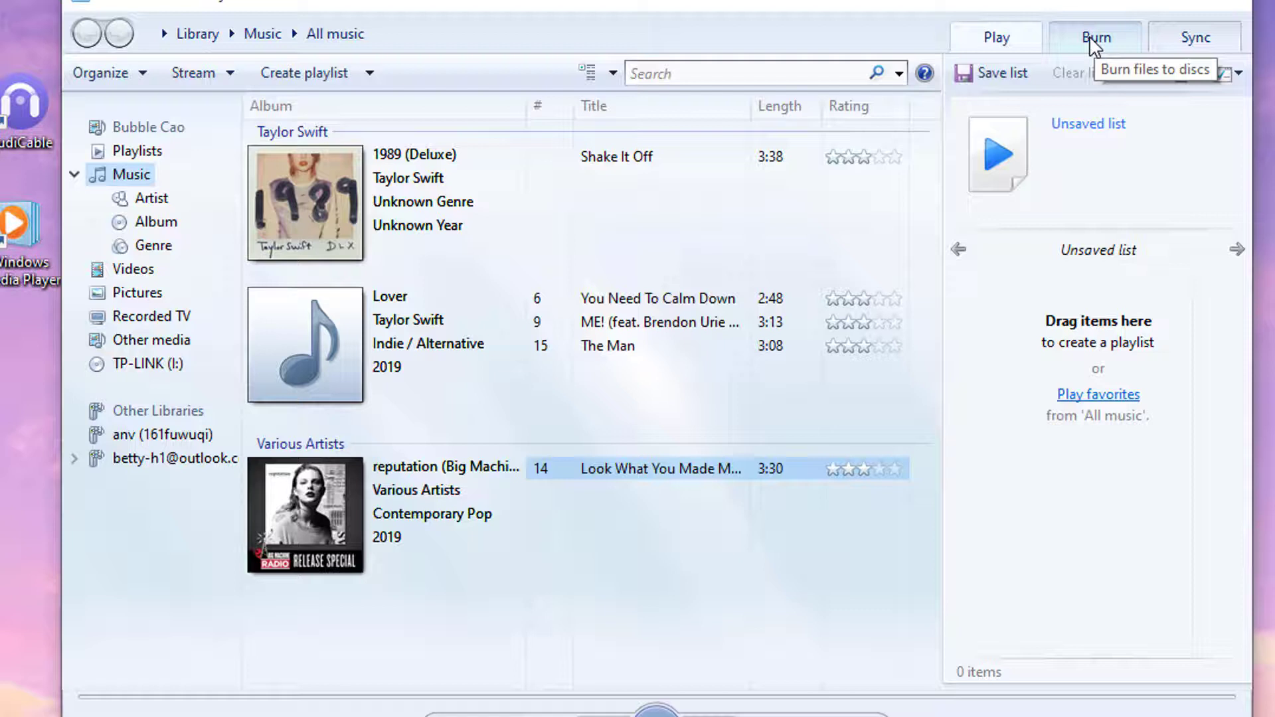
# Add Shake It Off, You Need To Calm Down, ME!, The Man and Look What You Made Me Do to the Burn list
pyautogui.click(1097, 42)
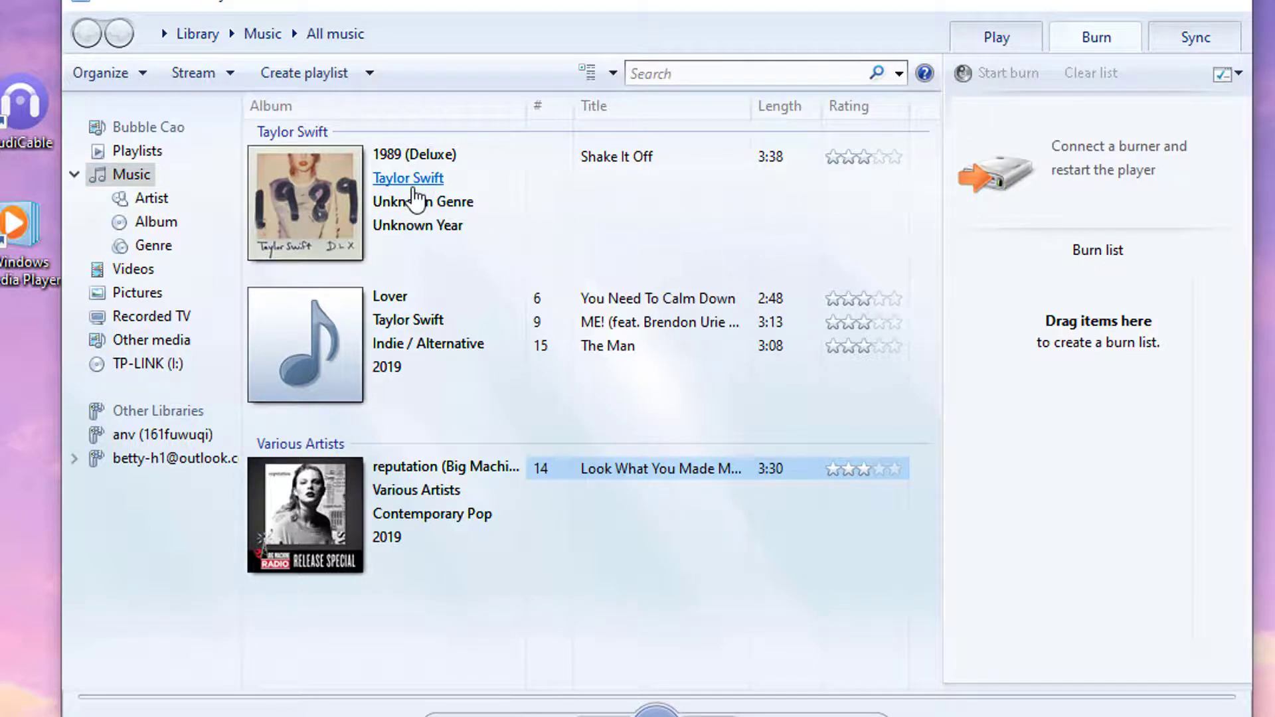
pyautogui.moveTo(605, 166)
pyautogui.mouseDown()
pyautogui.moveTo(1025, 286)
pyautogui.moveTo(1047, 336)
pyautogui.moveTo(1051, 326)
pyautogui.mouseUp()
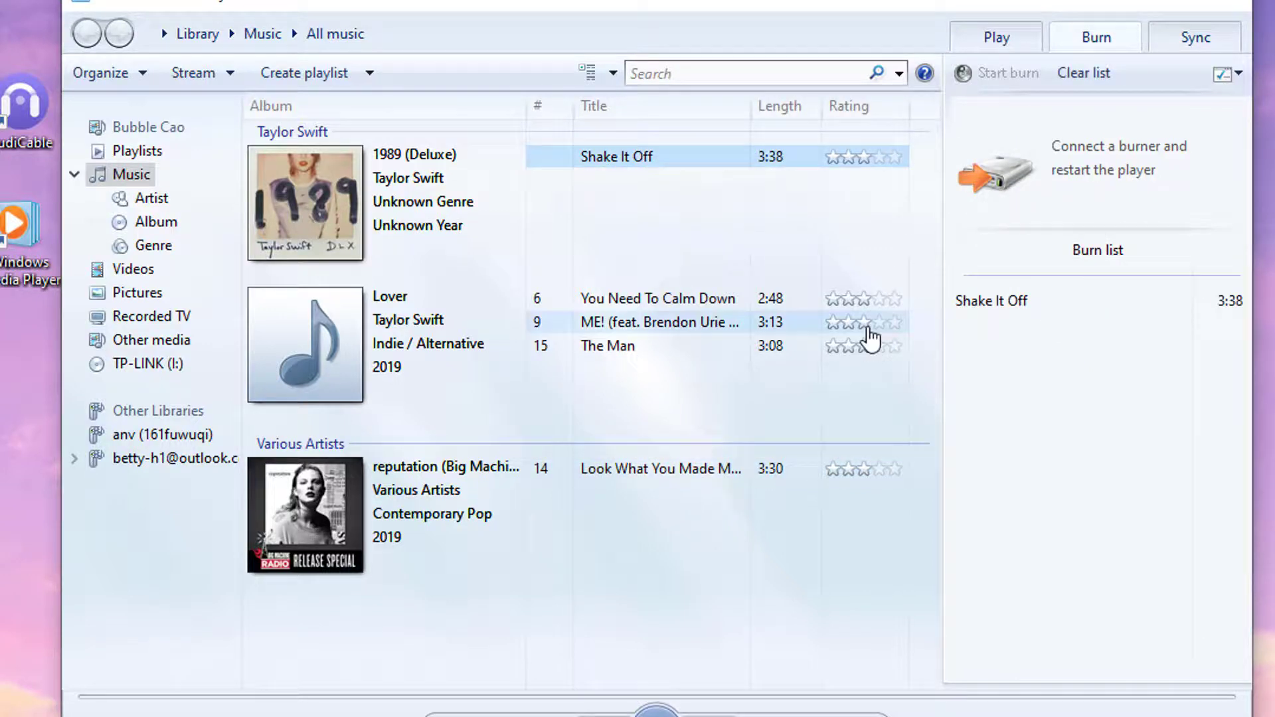
pyautogui.moveTo(637, 299)
pyautogui.mouseDown()
pyautogui.moveTo(851, 352)
pyautogui.moveTo(1080, 377)
pyautogui.mouseUp()
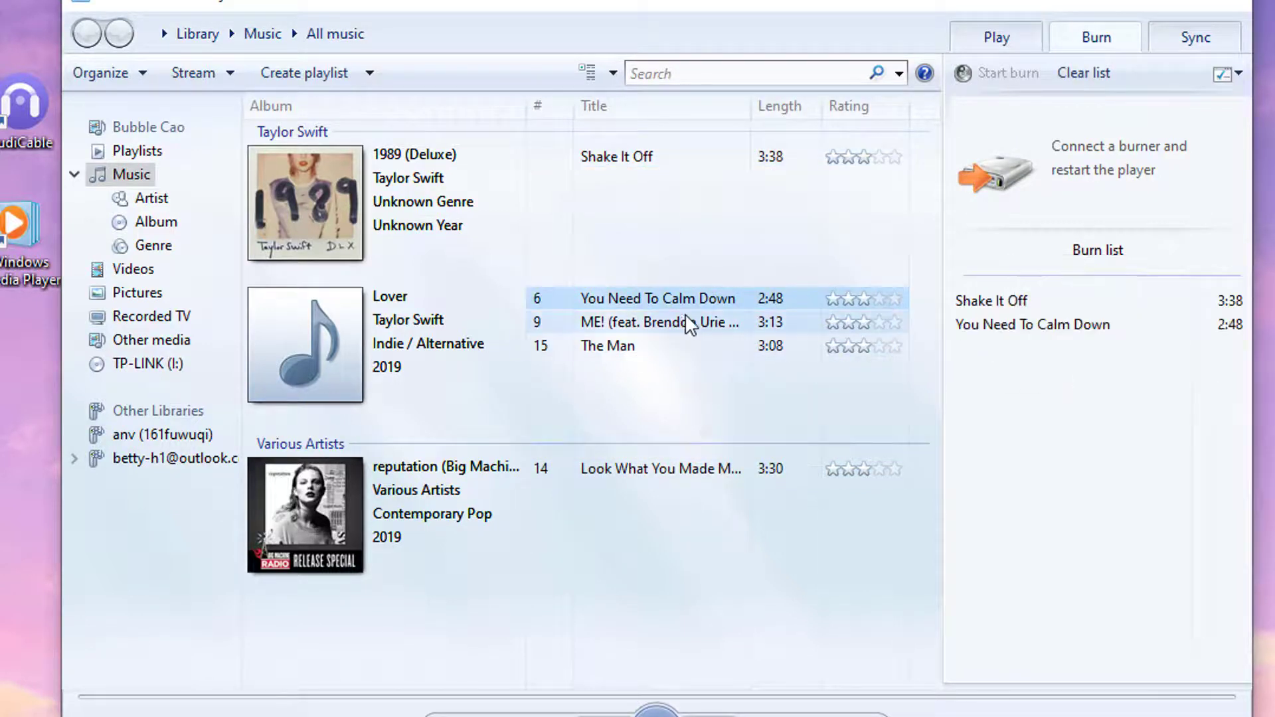
pyautogui.moveTo(677, 323); pyautogui.dragTo(1076, 418)
pyautogui.moveTo(611, 355)
pyautogui.mouseDown()
pyautogui.moveTo(595, 353)
pyautogui.moveTo(1062, 464)
pyautogui.mouseUp()
pyautogui.moveTo(657, 469)
pyautogui.mouseDown()
pyautogui.moveTo(817, 492)
pyautogui.moveTo(1083, 485)
pyautogui.mouseUp()
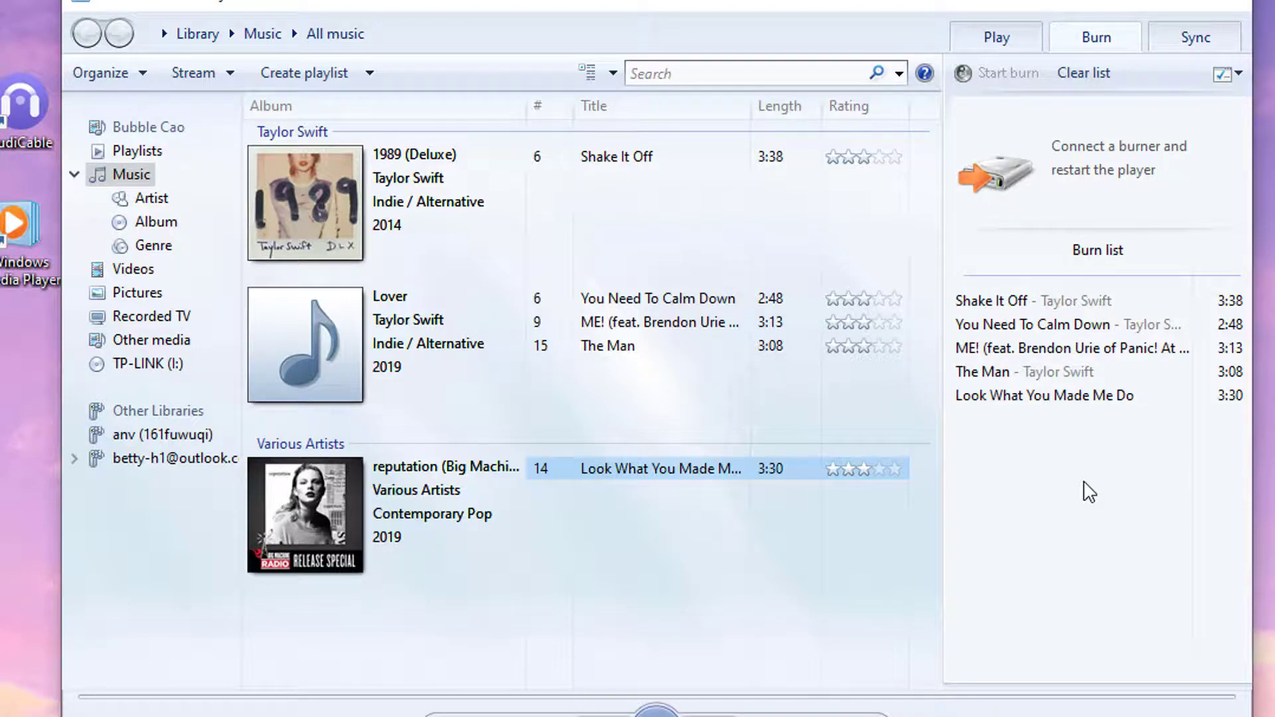
# Remove Shake It Off from the Burn list and re-add it at the end
pyautogui.rightClick(1059, 302)
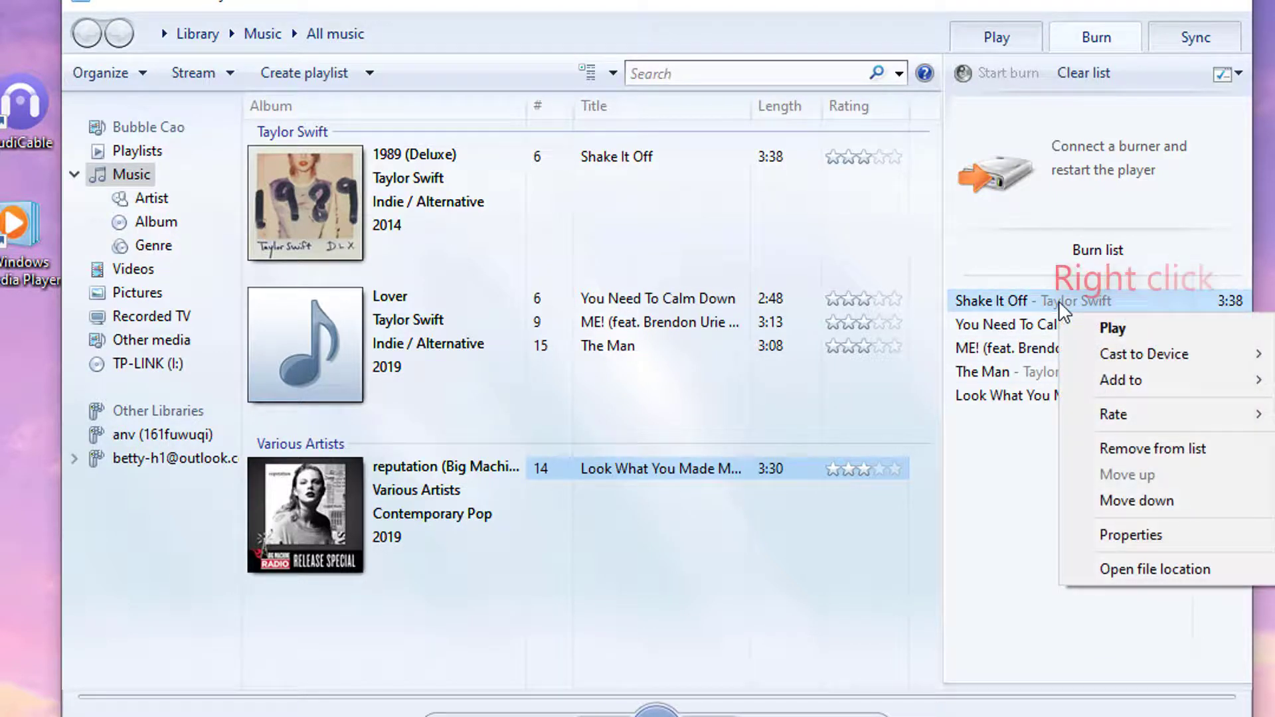
pyautogui.click(1101, 440)
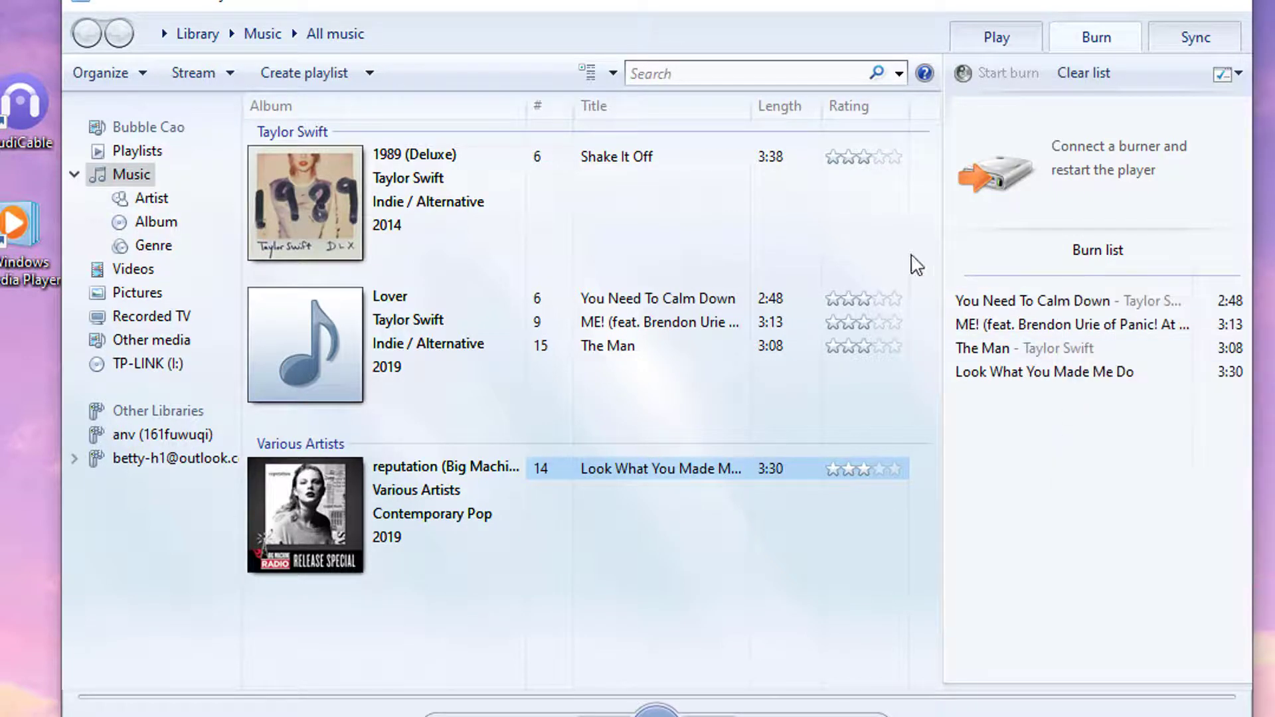
pyautogui.moveTo(635, 159)
pyautogui.mouseDown()
pyautogui.moveTo(983, 323)
pyautogui.moveTo(1052, 445)
pyautogui.mouseUp()
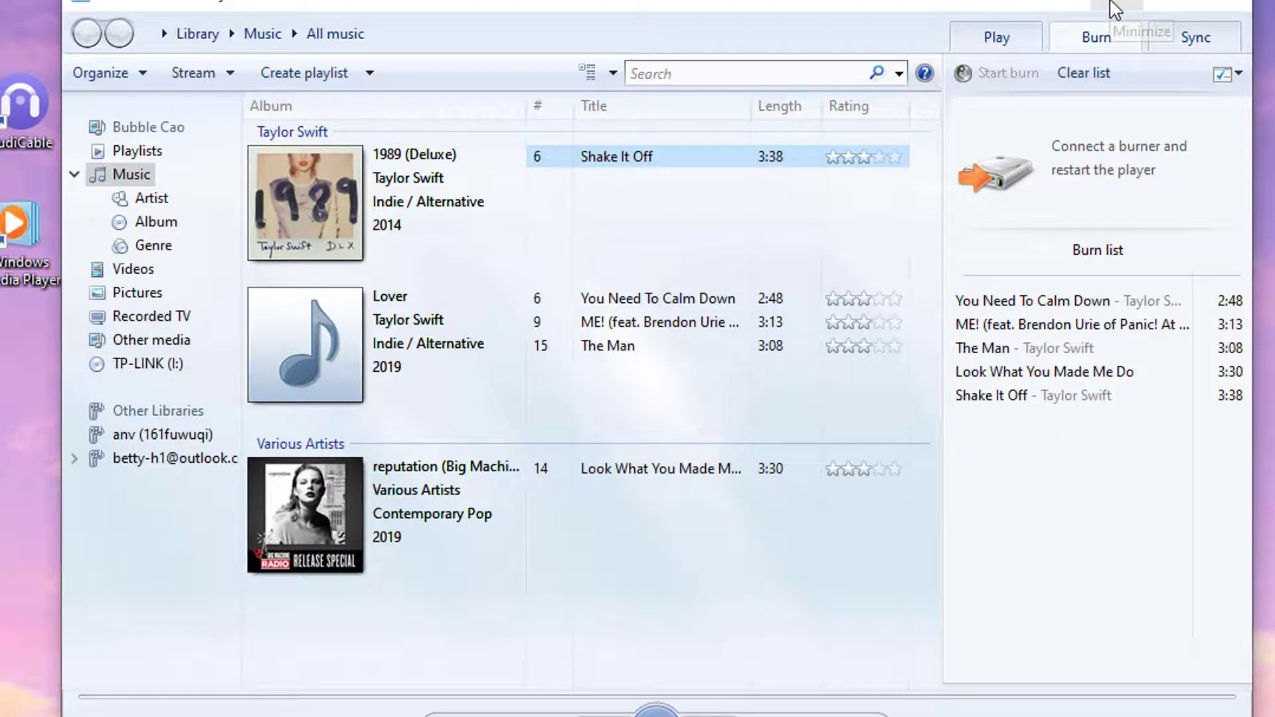
# Minimize Windows Media Player and launch iTunes from its desktop shortcut
pyautogui.click(1133, 6)
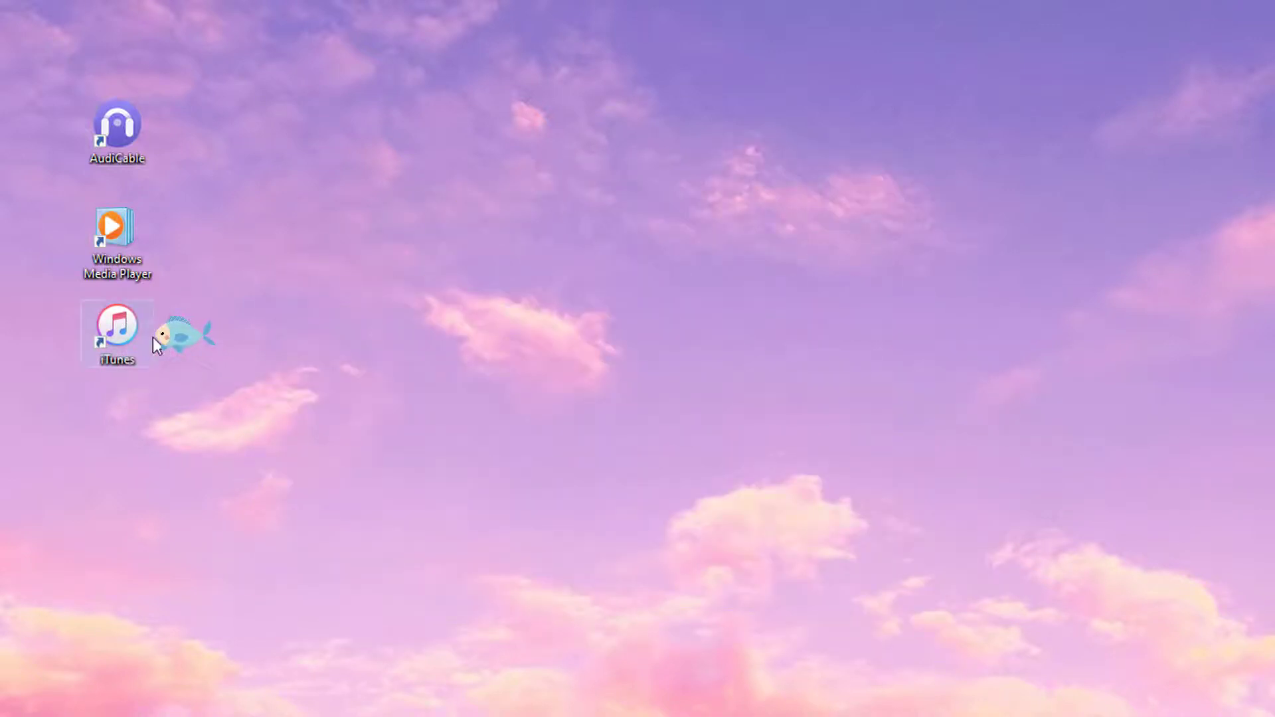
pyautogui.click(133, 336)
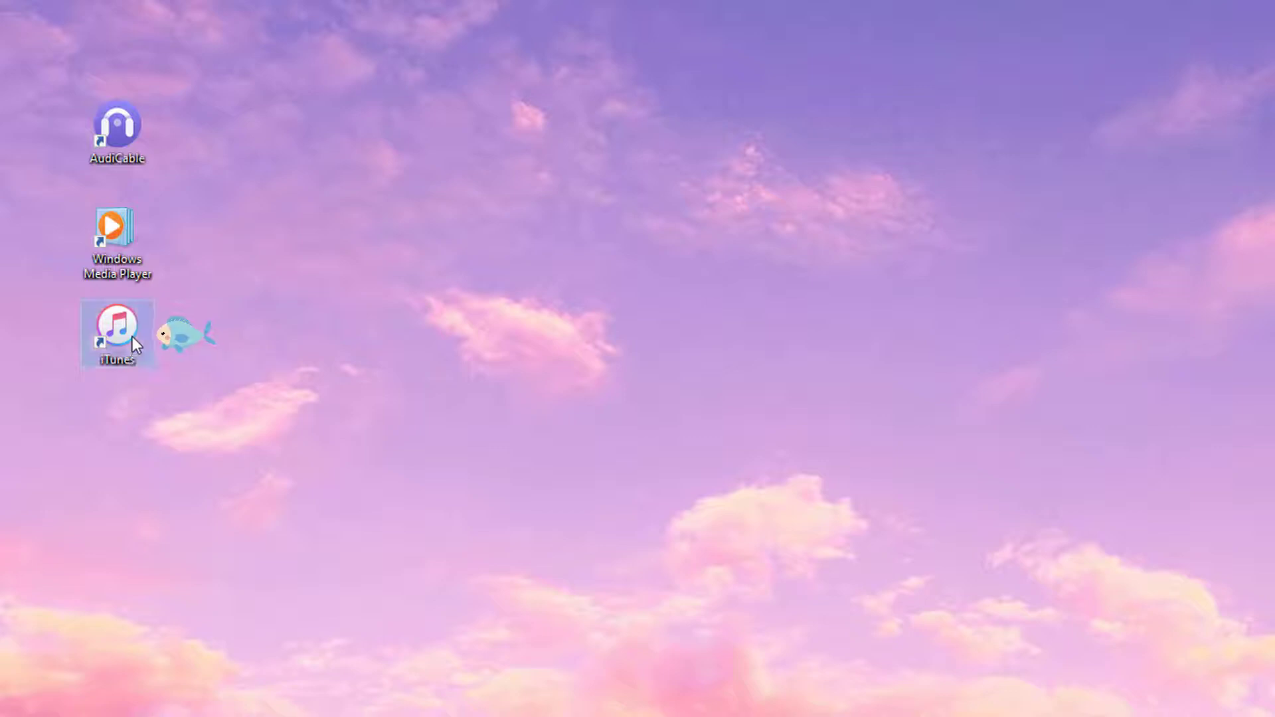
pyautogui.doubleClick(133, 337)
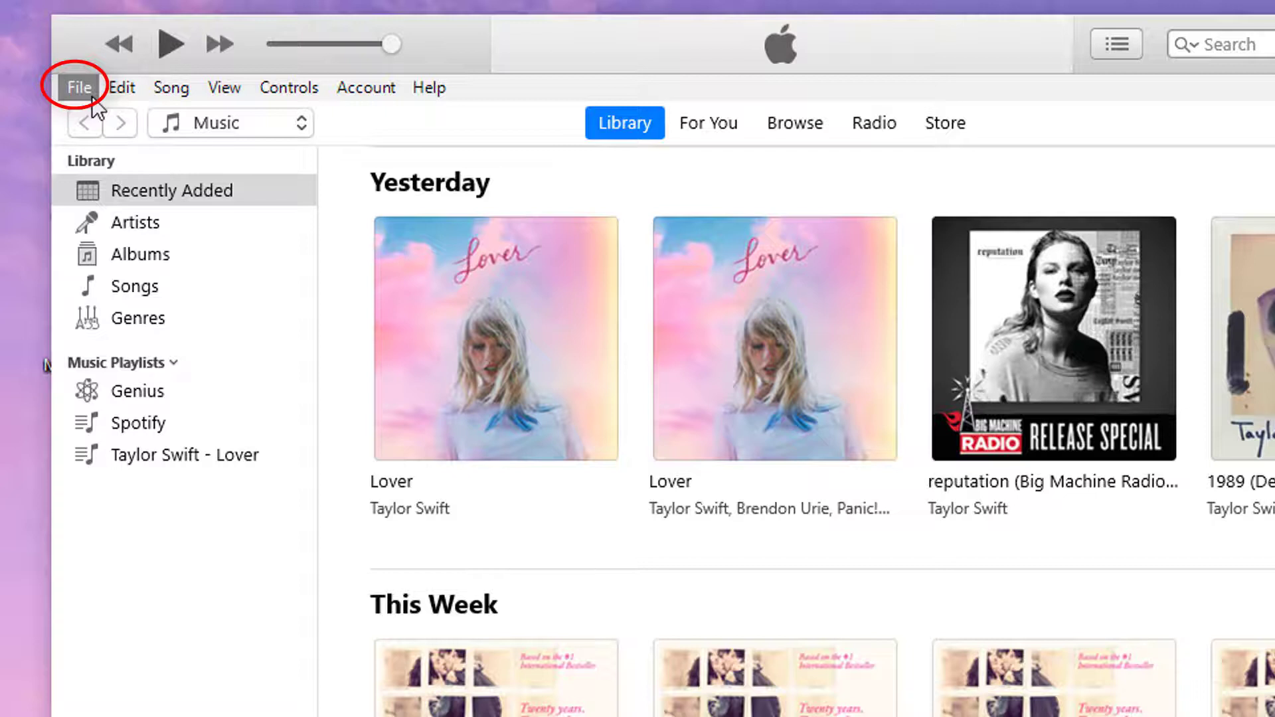
# Add all five MP3 songs from Documents > AudiCable to the iTunes library
pyautogui.click(93, 99)
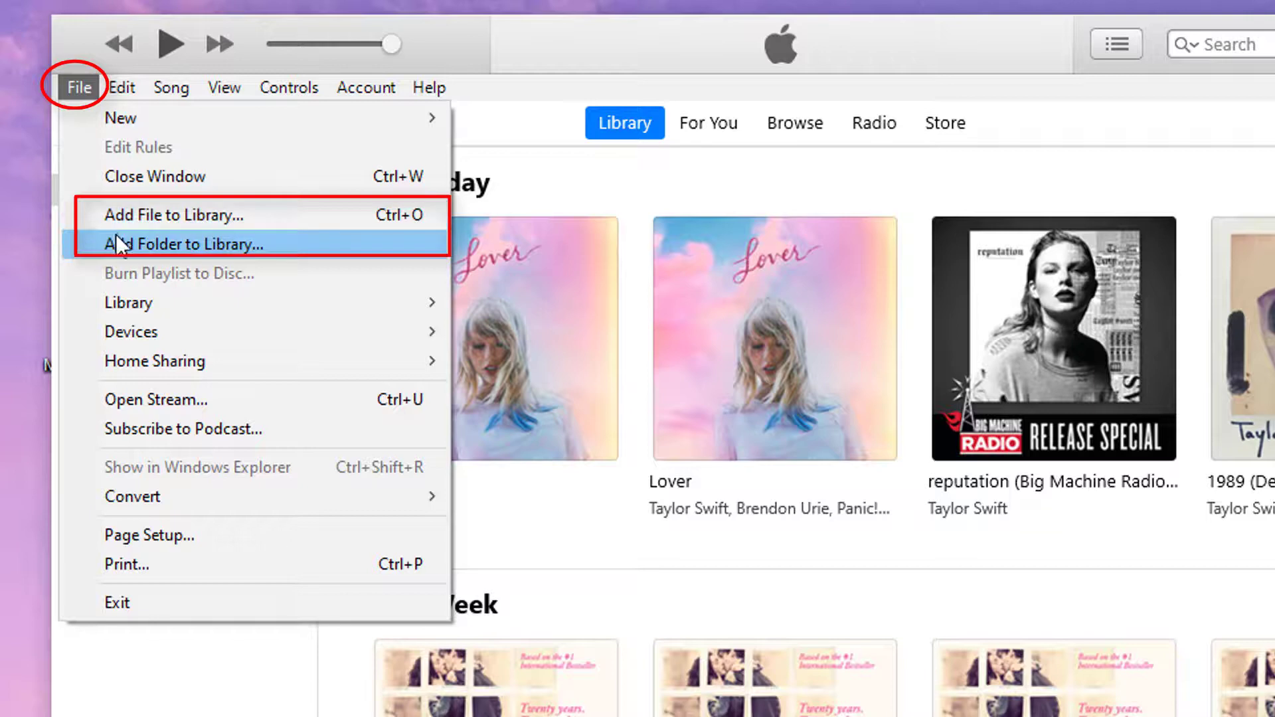
pyautogui.click(124, 217)
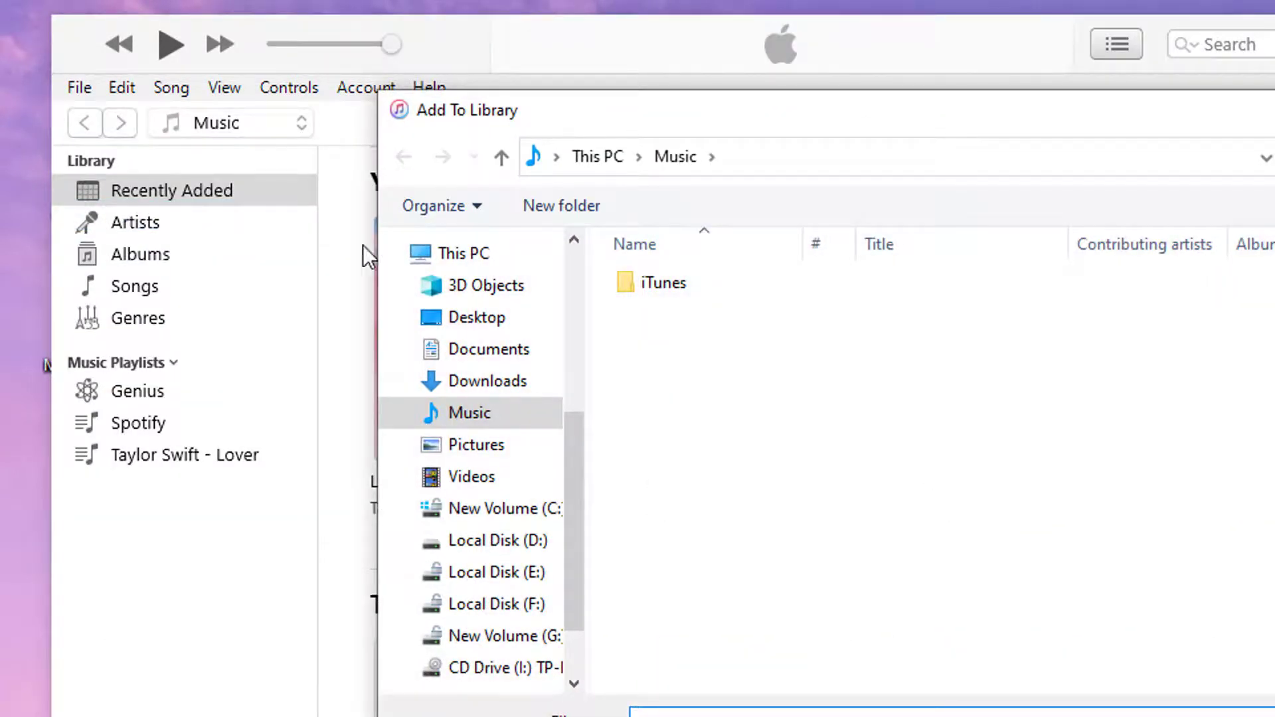
pyautogui.click(478, 352)
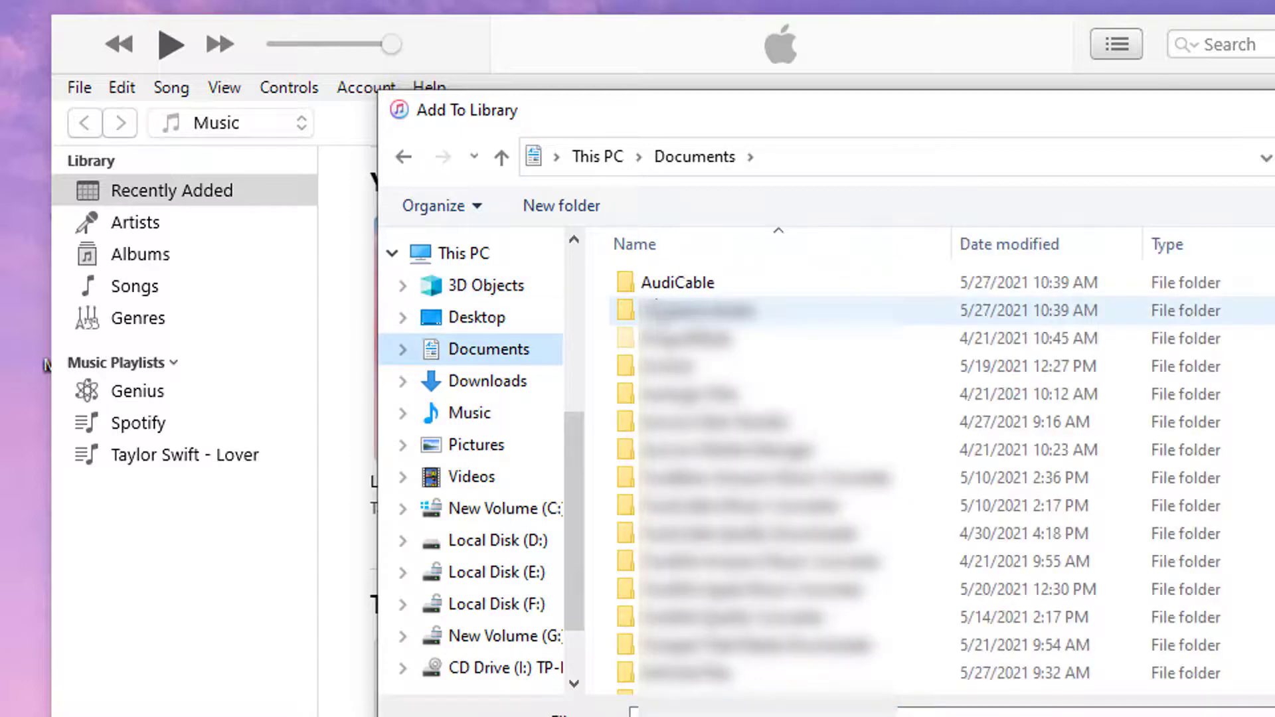
pyautogui.doubleClick(671, 283)
pyautogui.moveTo(696, 541); pyautogui.dragTo(682, 384)
pyautogui.press('Return')
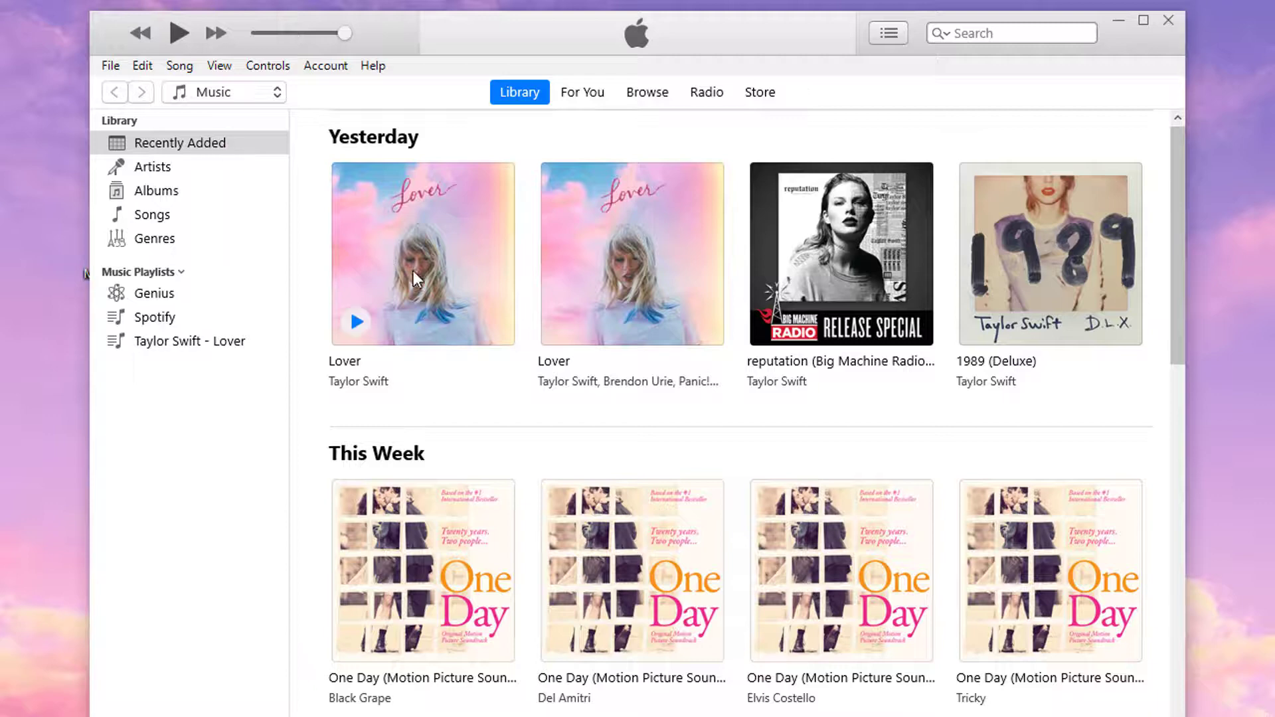
# Browse the songs on both Lover albums, reputation and 1989 (Deluxe)
pyautogui.click(489, 258)
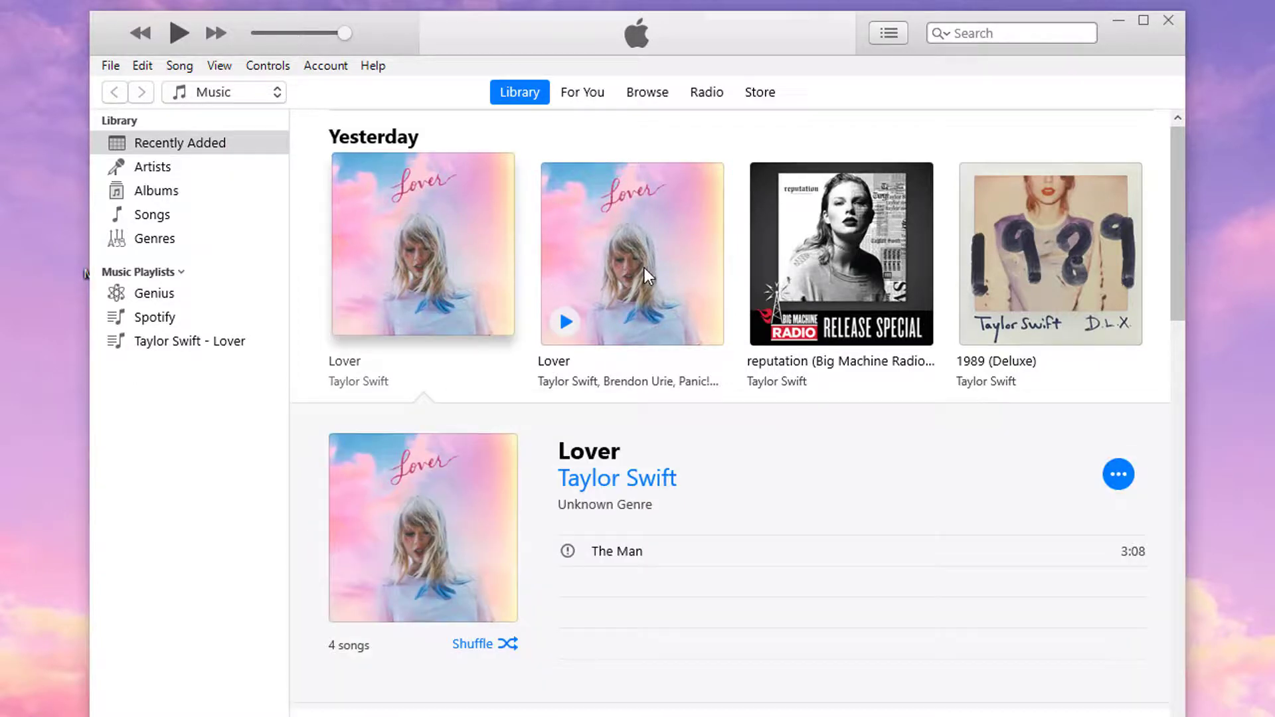
pyautogui.click(648, 266)
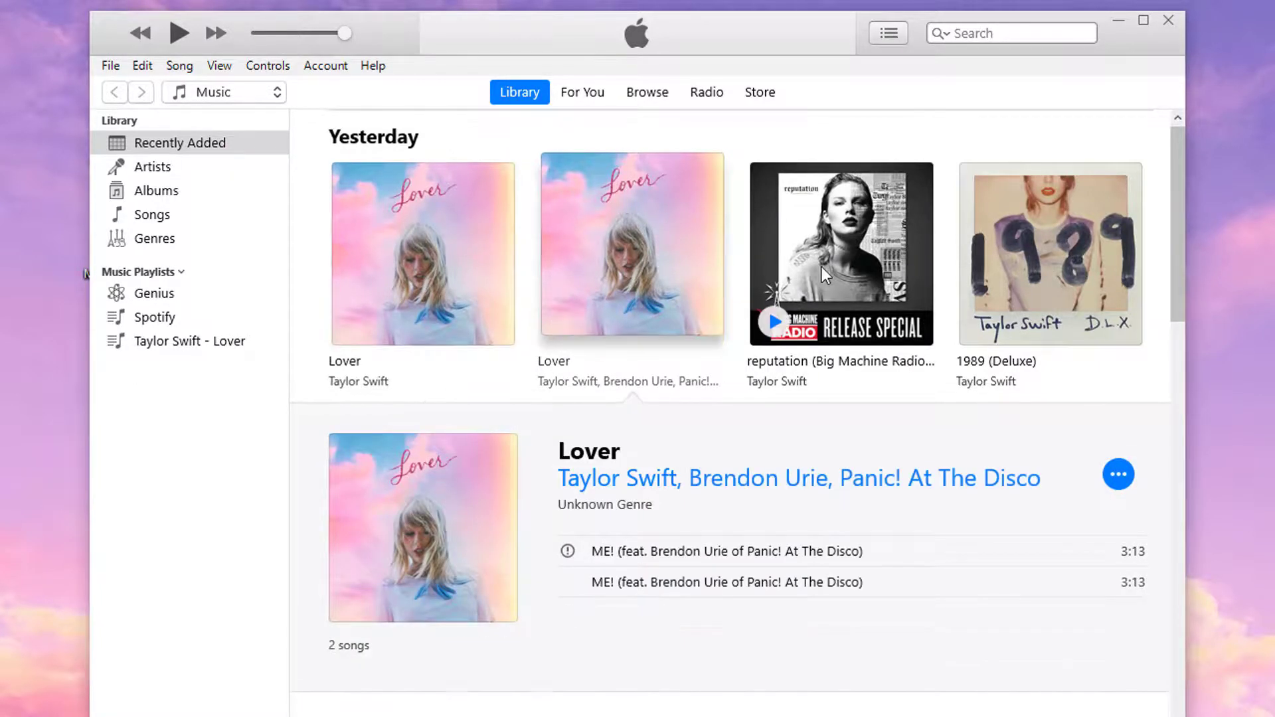
pyautogui.click(827, 261)
pyautogui.click(1023, 261)
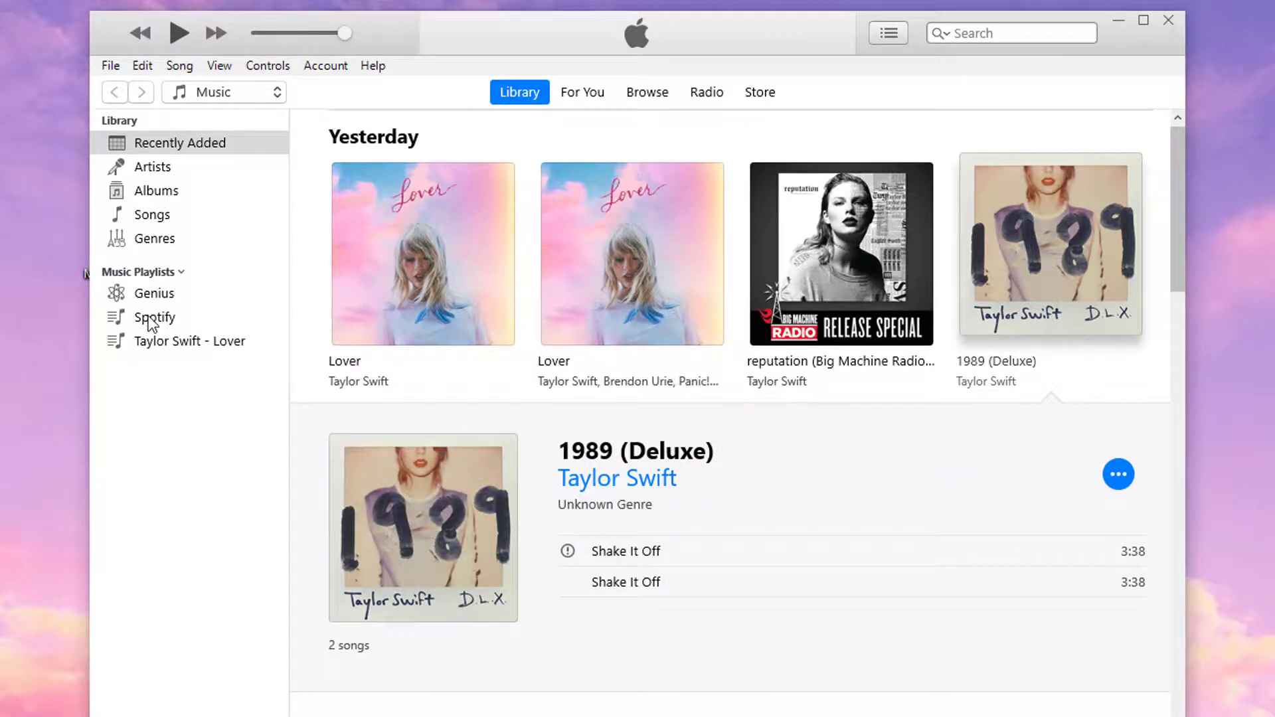
# Create a new playlist in the sidebar and name it 'Burn to CD'
pyautogui.rightClick(166, 366)
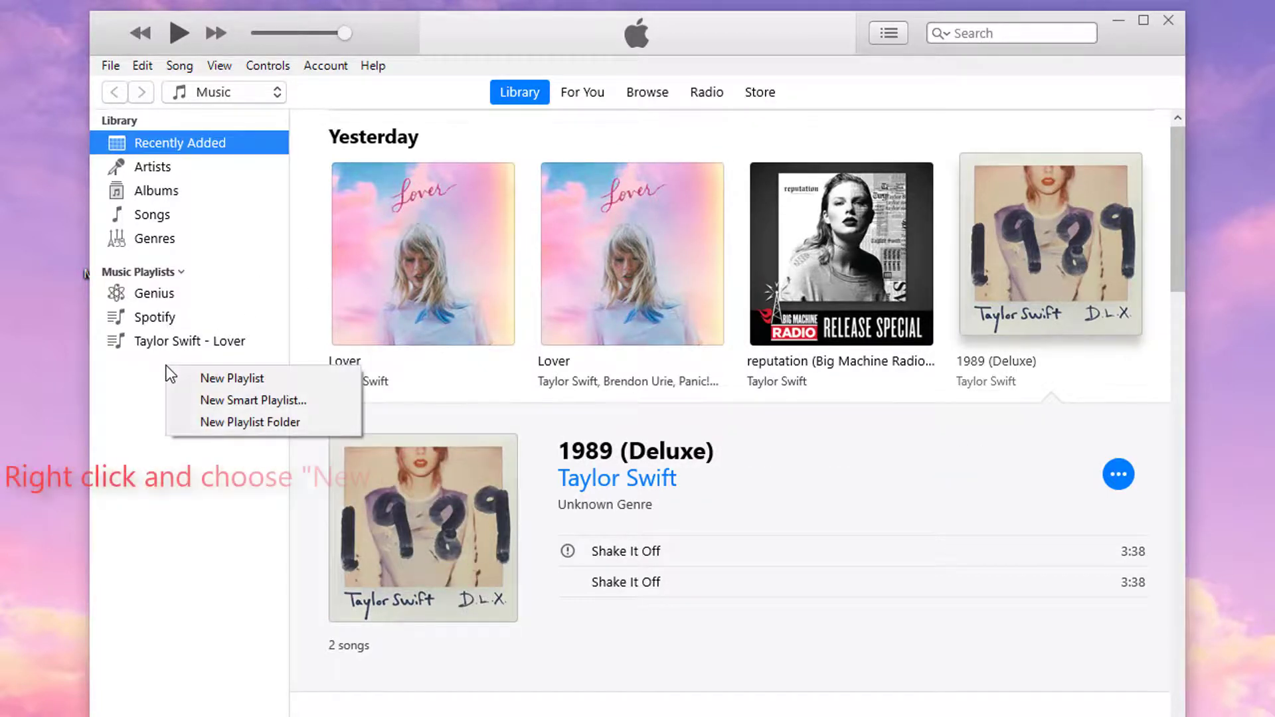
pyautogui.click(218, 377)
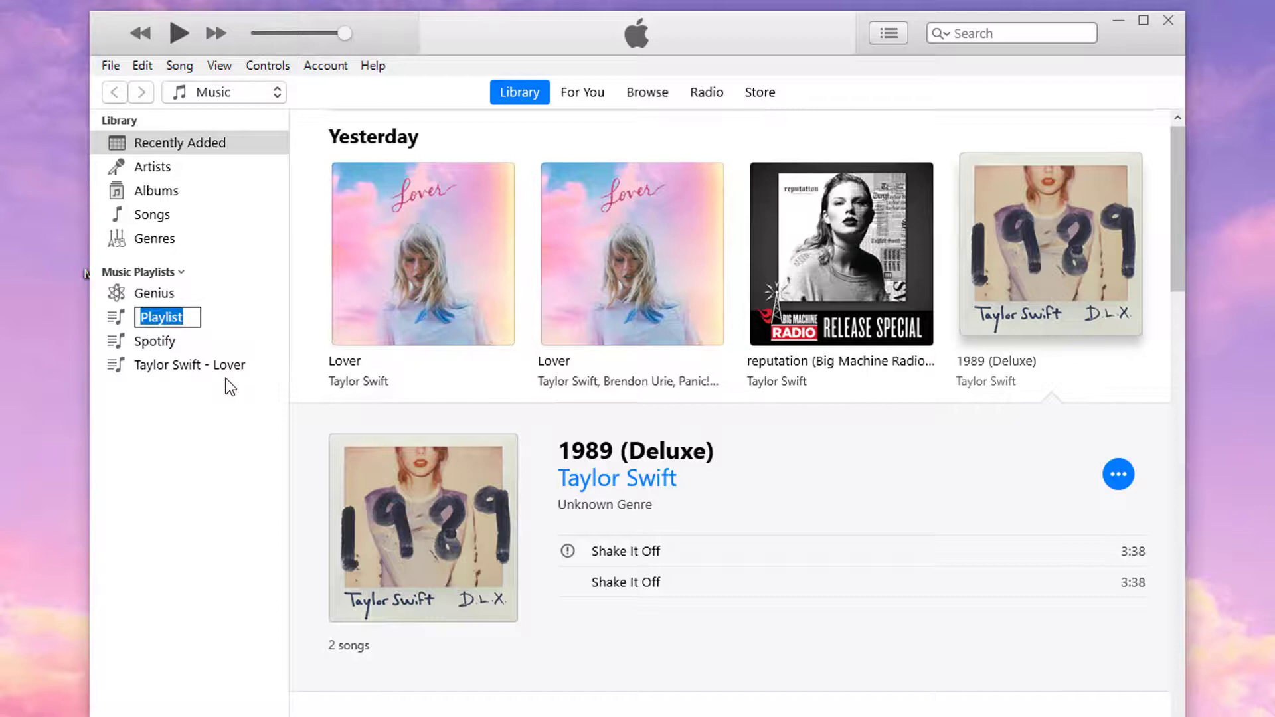
pyautogui.write('b')
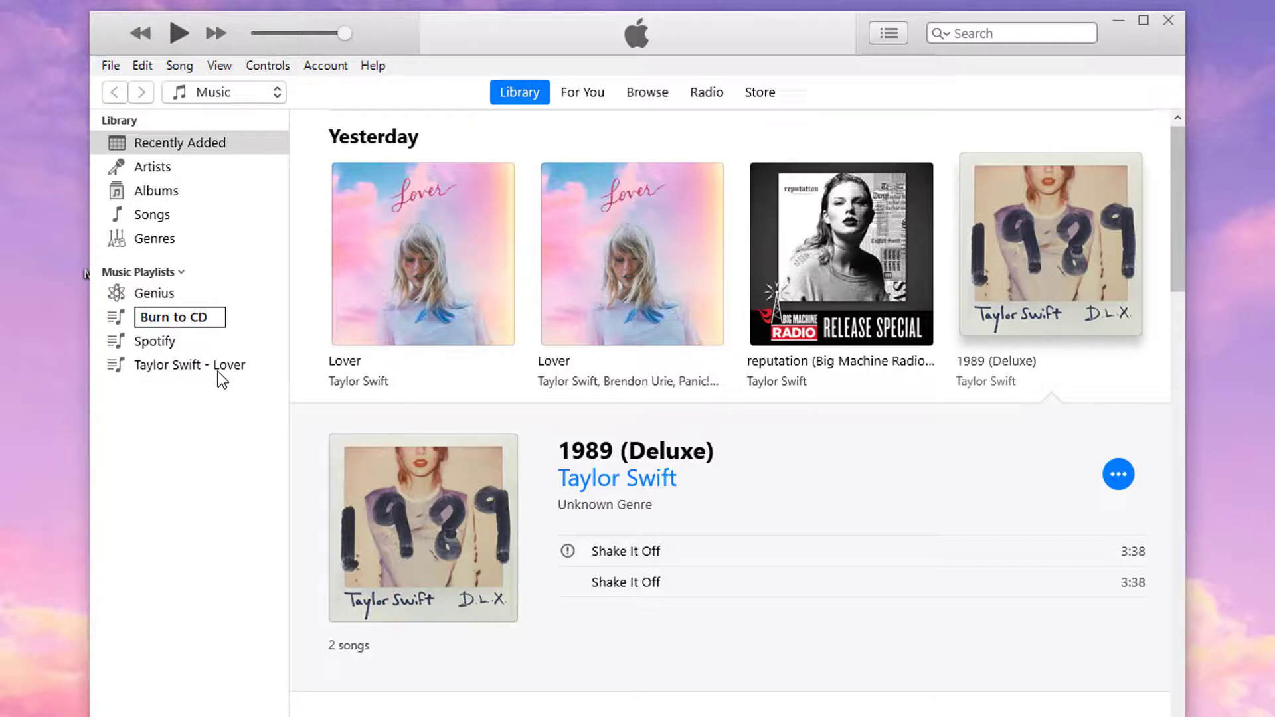
pyautogui.click(214, 412)
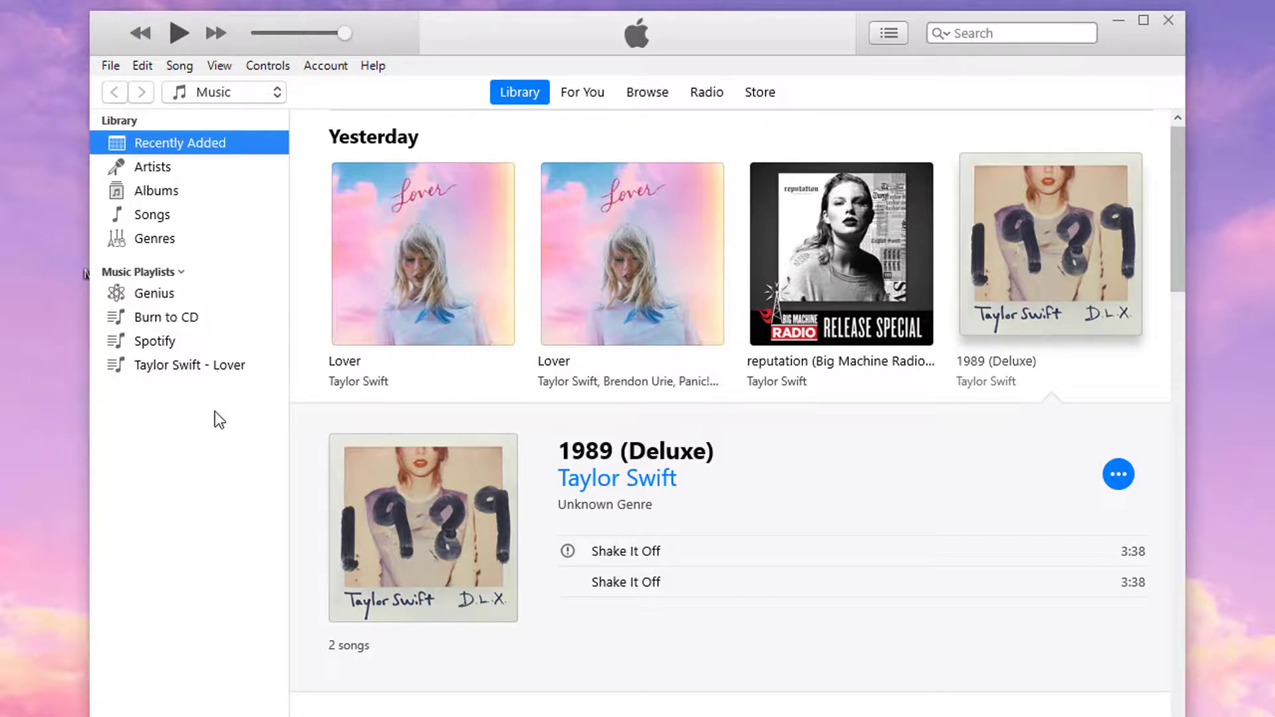
# Add the first and second Lover albums to the Burn to CD playlist
pyautogui.rightClick(456, 229)
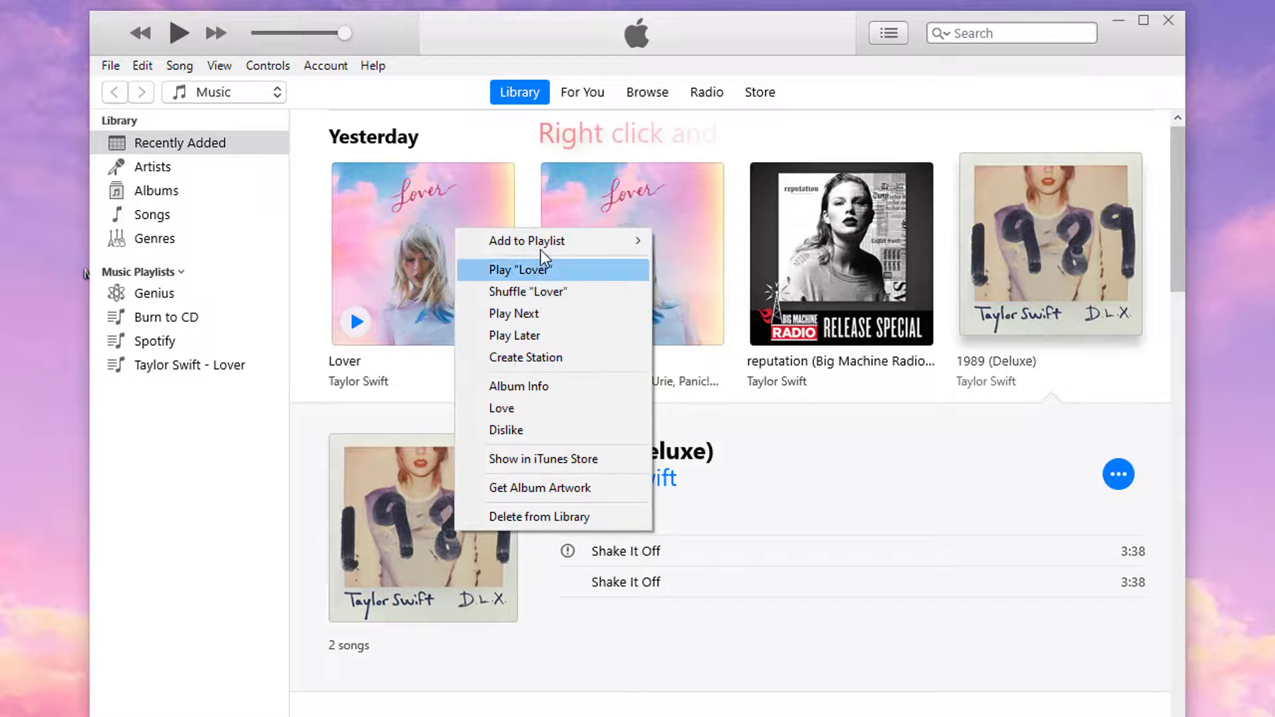
pyautogui.moveTo(541, 247)
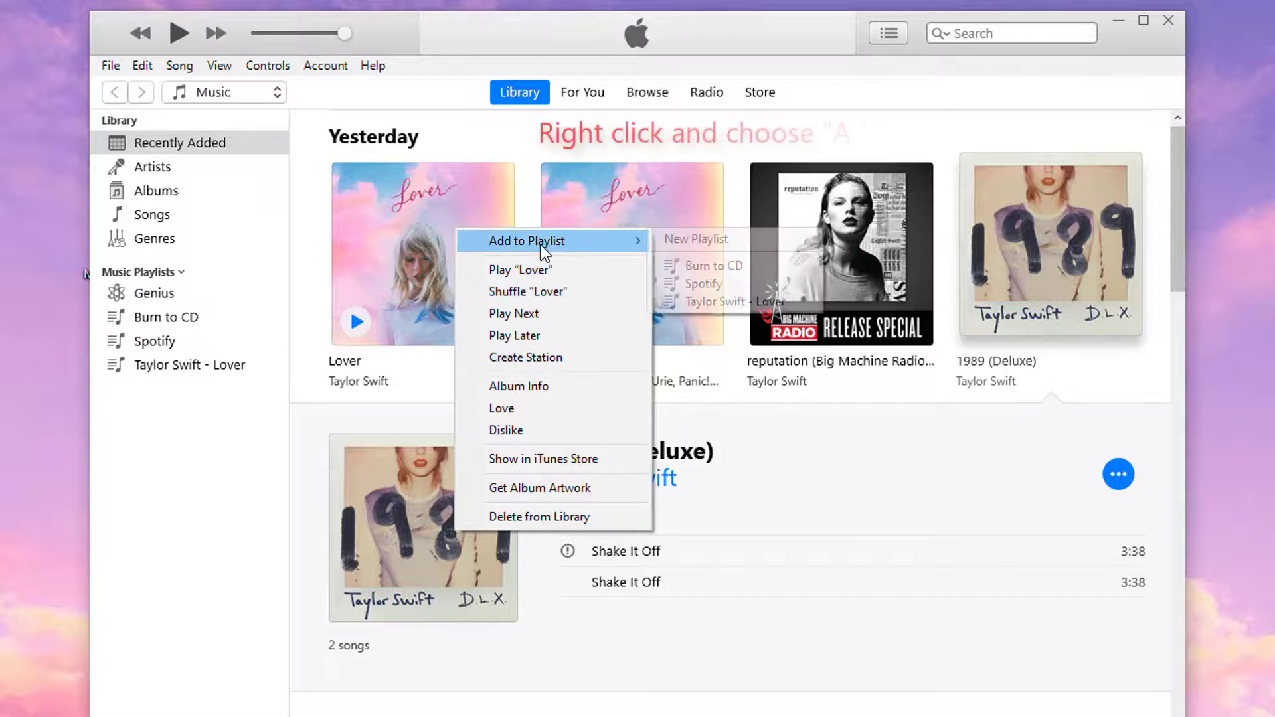
pyautogui.click(715, 264)
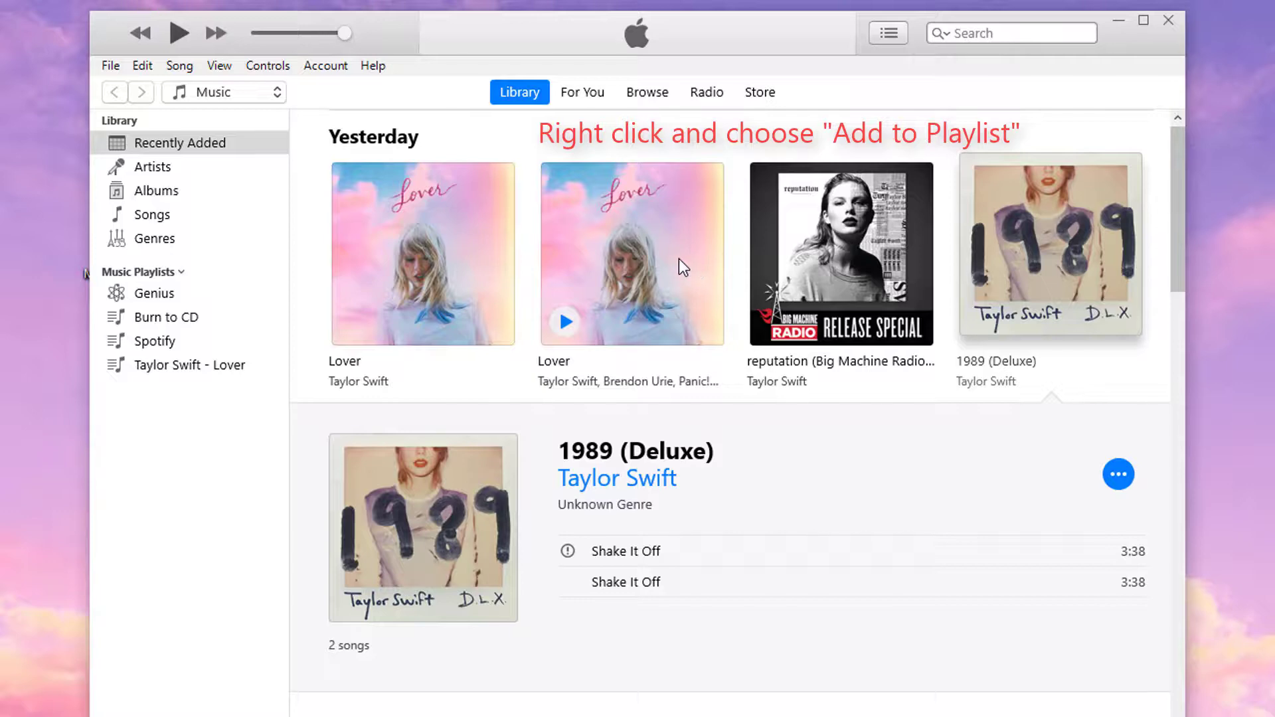
pyautogui.rightClick(655, 230)
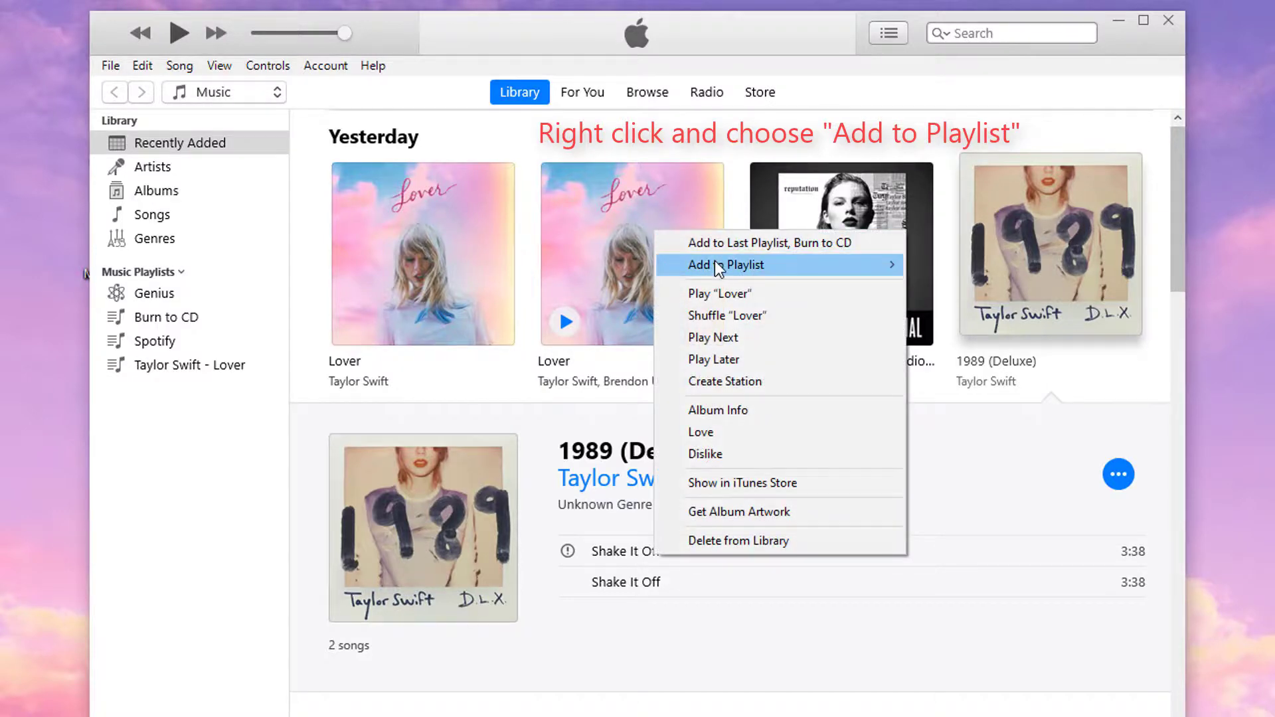
pyautogui.moveTo(717, 264)
pyautogui.click(946, 288)
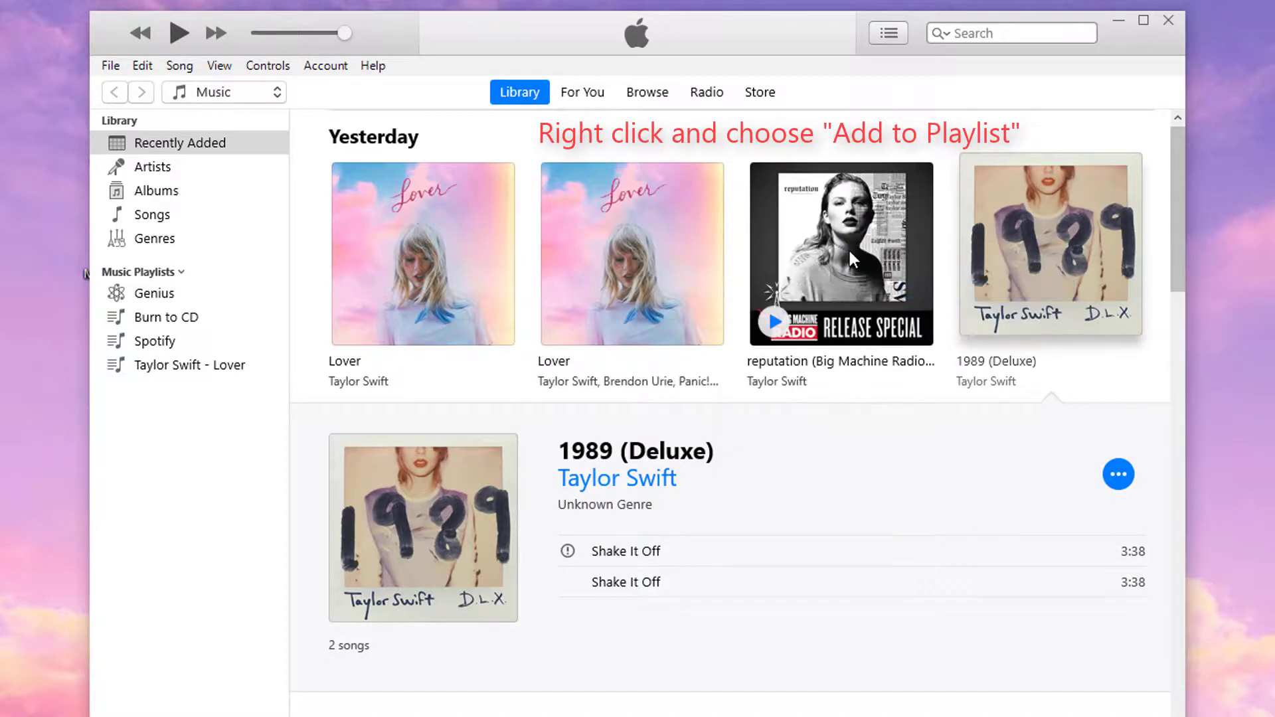
# Add the reputation and 1989 (Deluxe) albums to the Burn to CD playlist
pyautogui.rightClick(851, 254)
pyautogui.moveTo(905, 277)
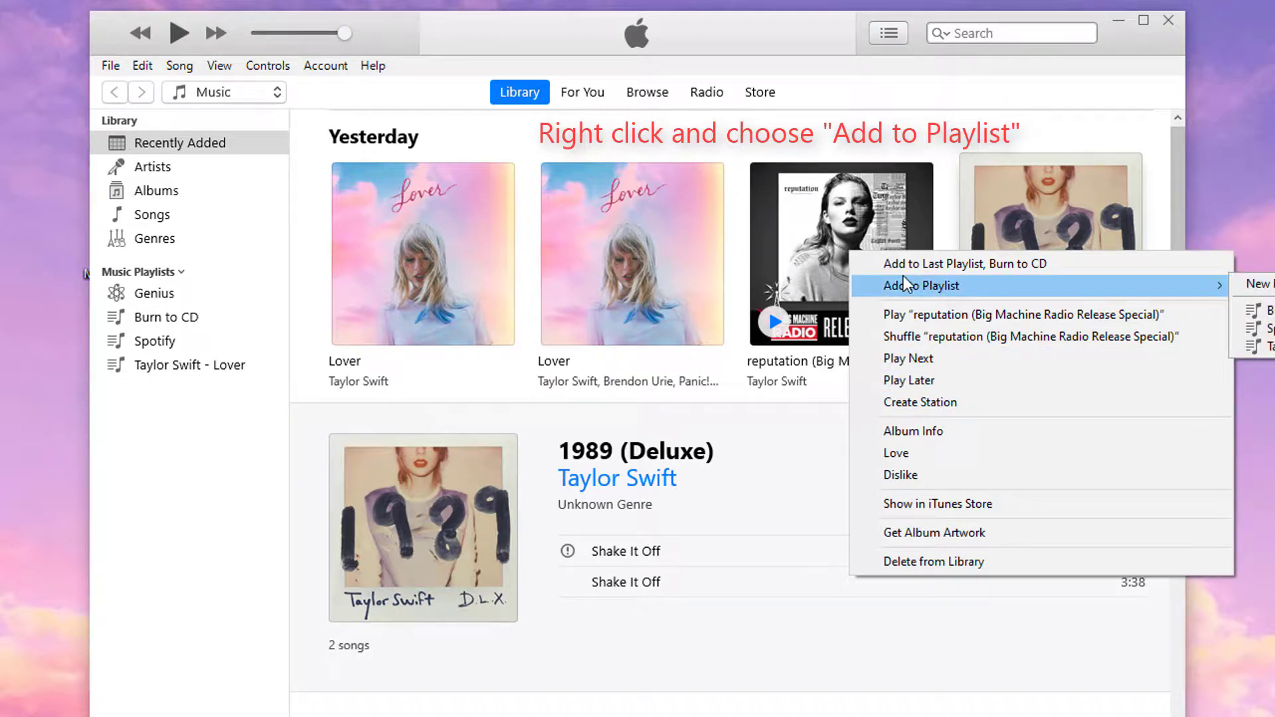
pyautogui.click(1262, 310)
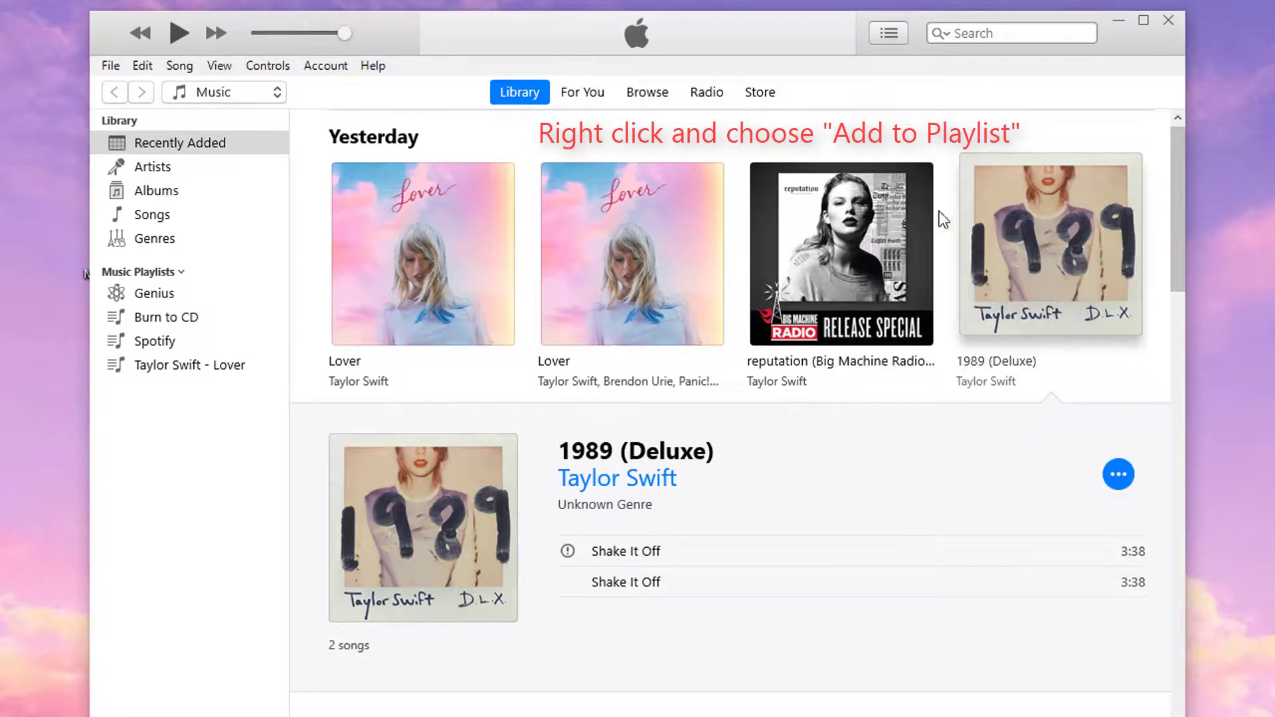
pyautogui.rightClick(982, 187)
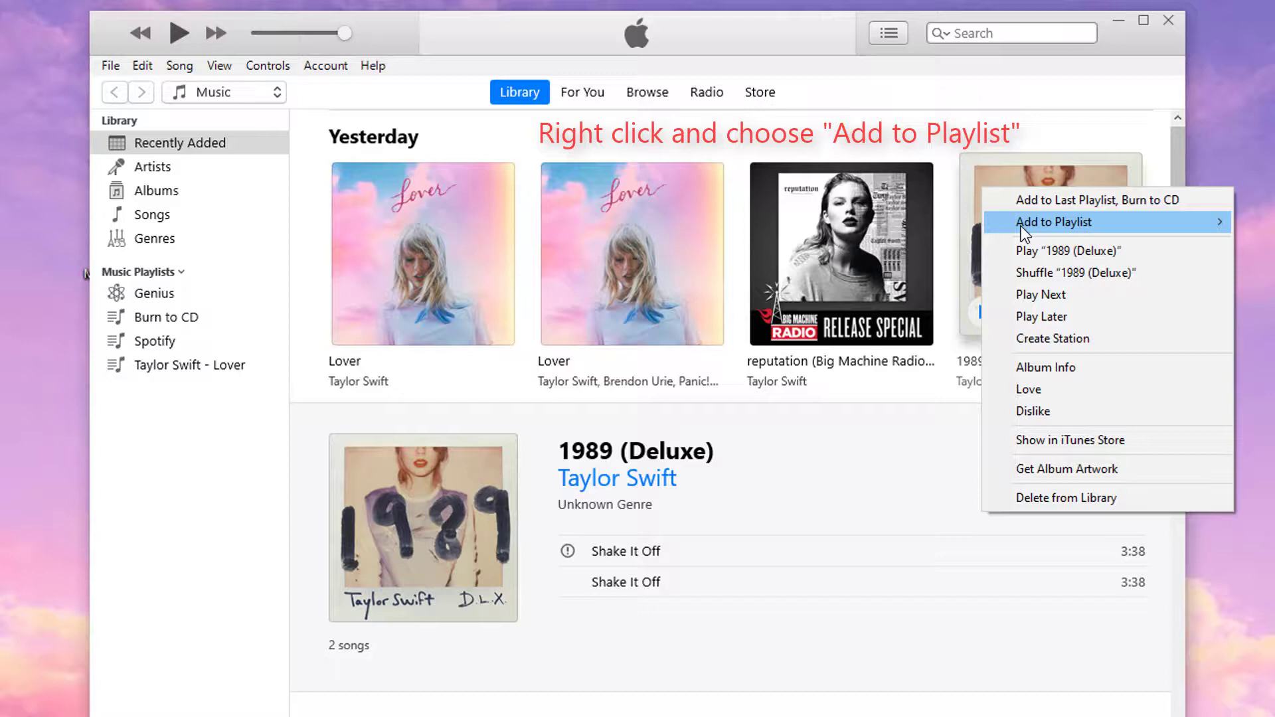
pyautogui.moveTo(1021, 226)
pyautogui.click(1251, 247)
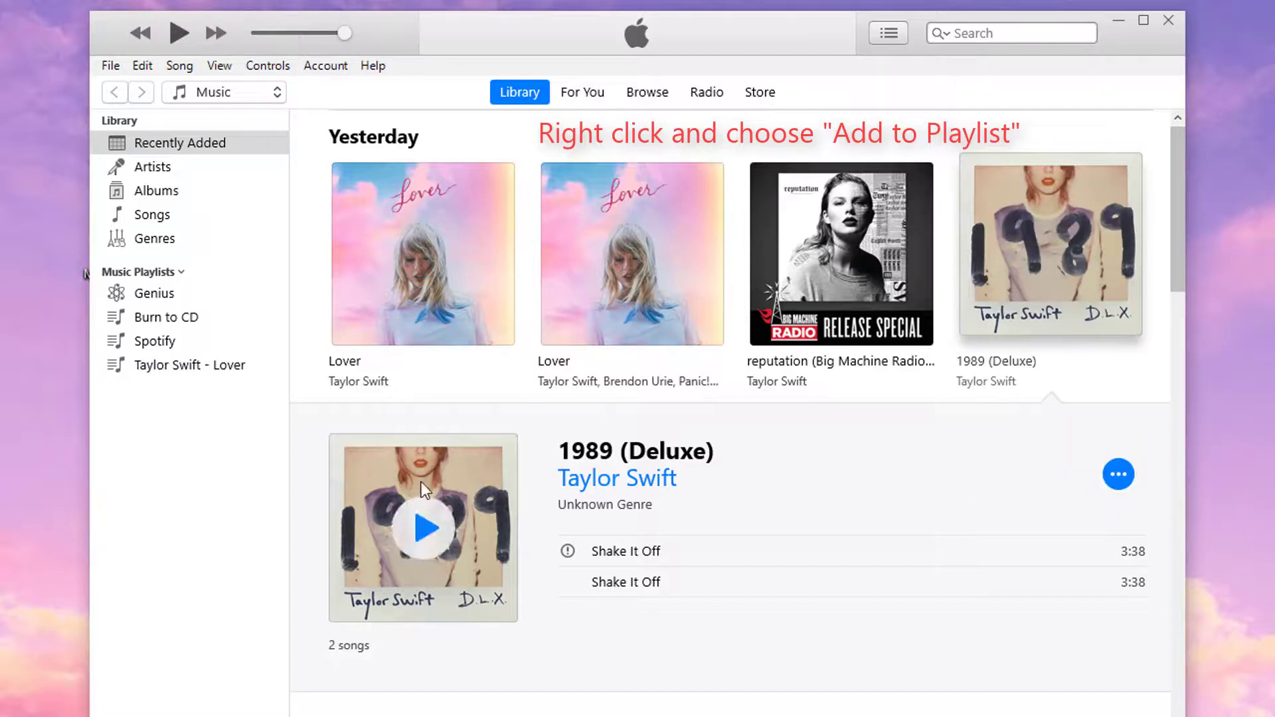
# Show the Burn to CD playlist and bring up its Burn Playlist to Disc settings
pyautogui.click(171, 319)
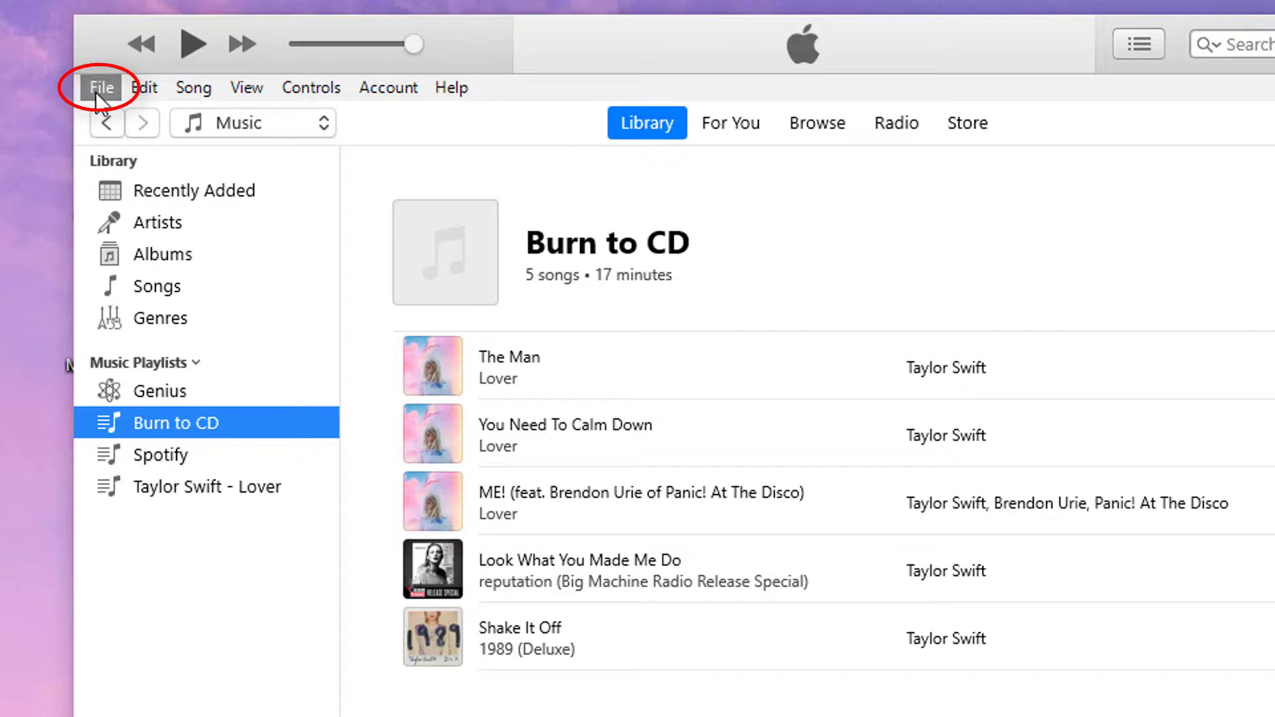
pyautogui.click(95, 90)
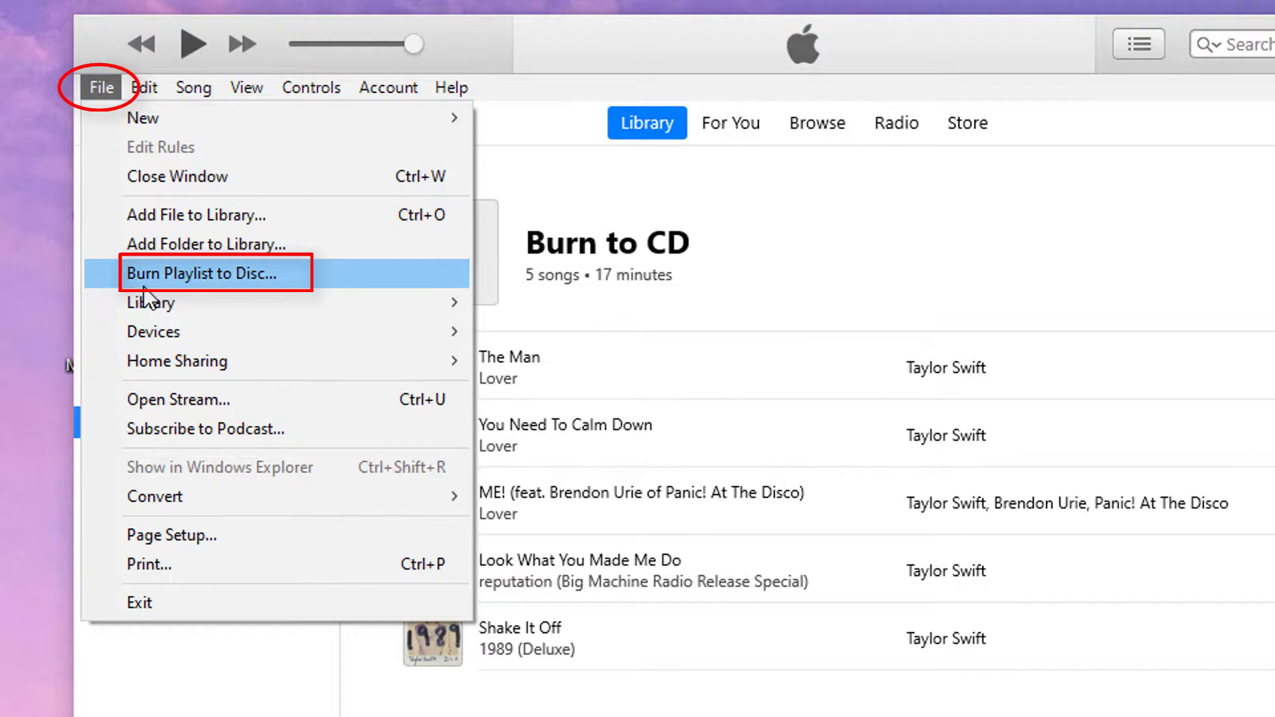
pyautogui.click(186, 273)
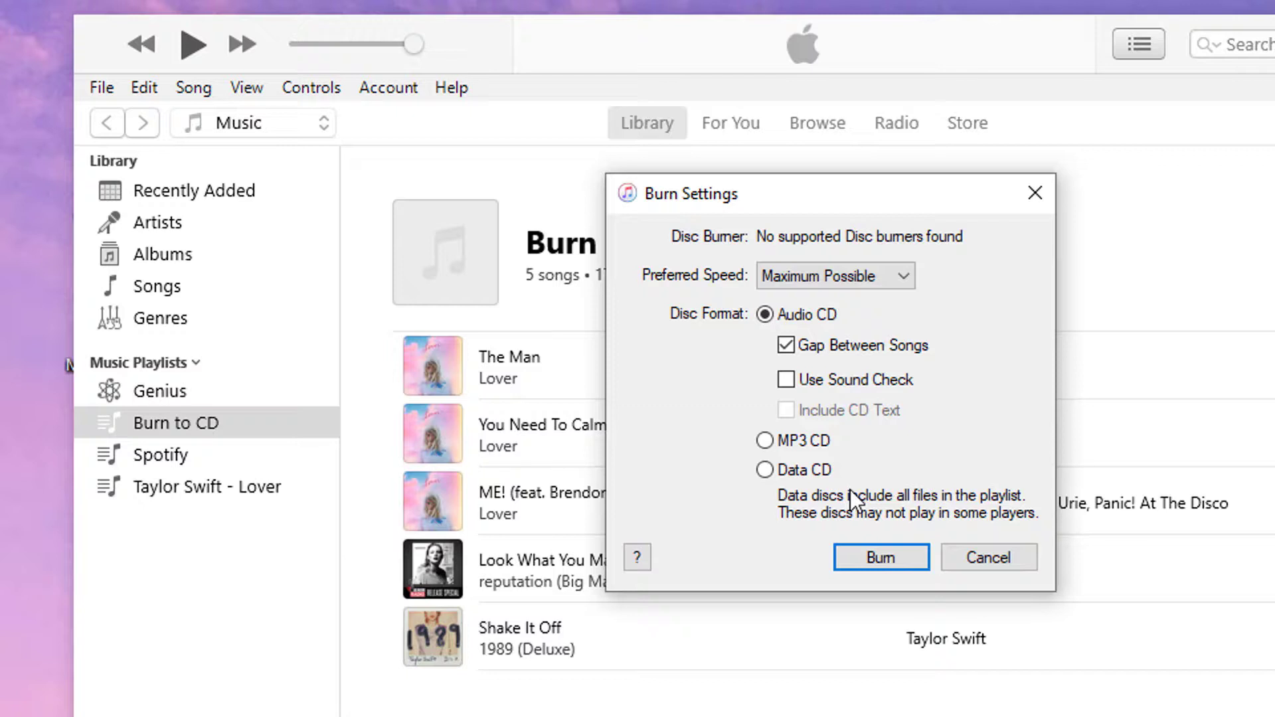
# Try the MP3 CD format, revert to Audio CD, and start burning the playlist
pyautogui.click(765, 440)
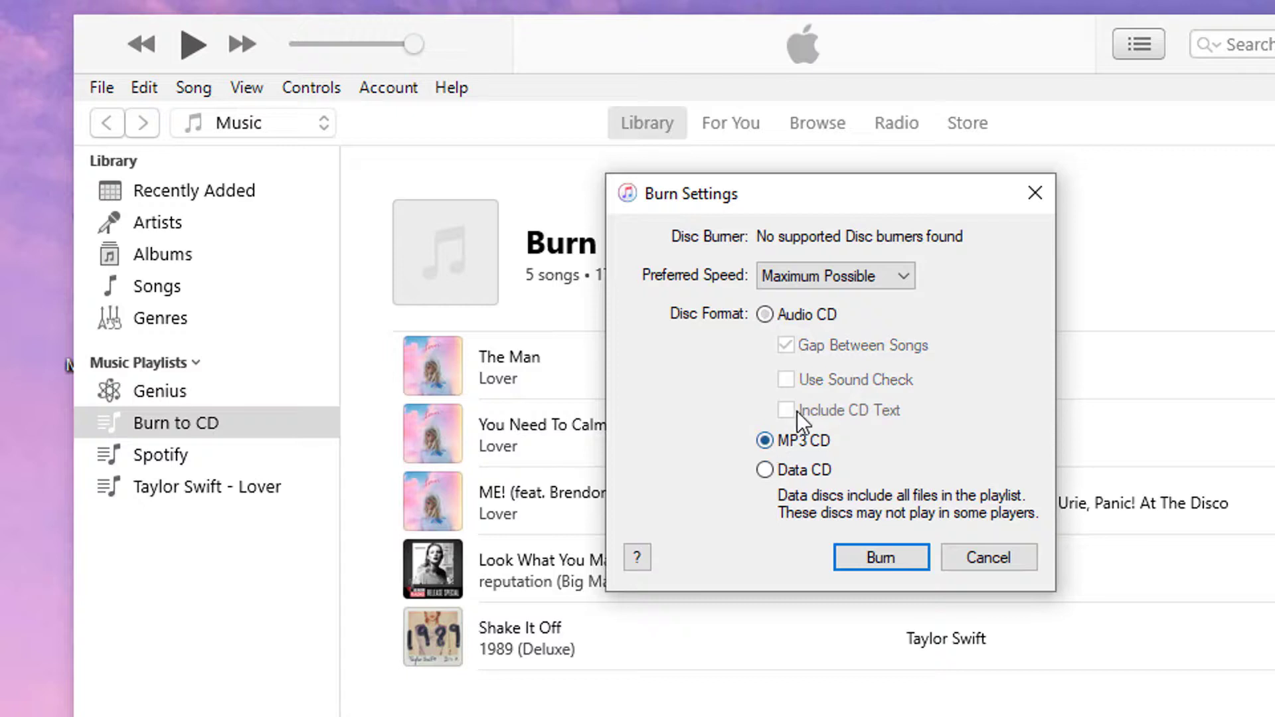
pyautogui.click(772, 311)
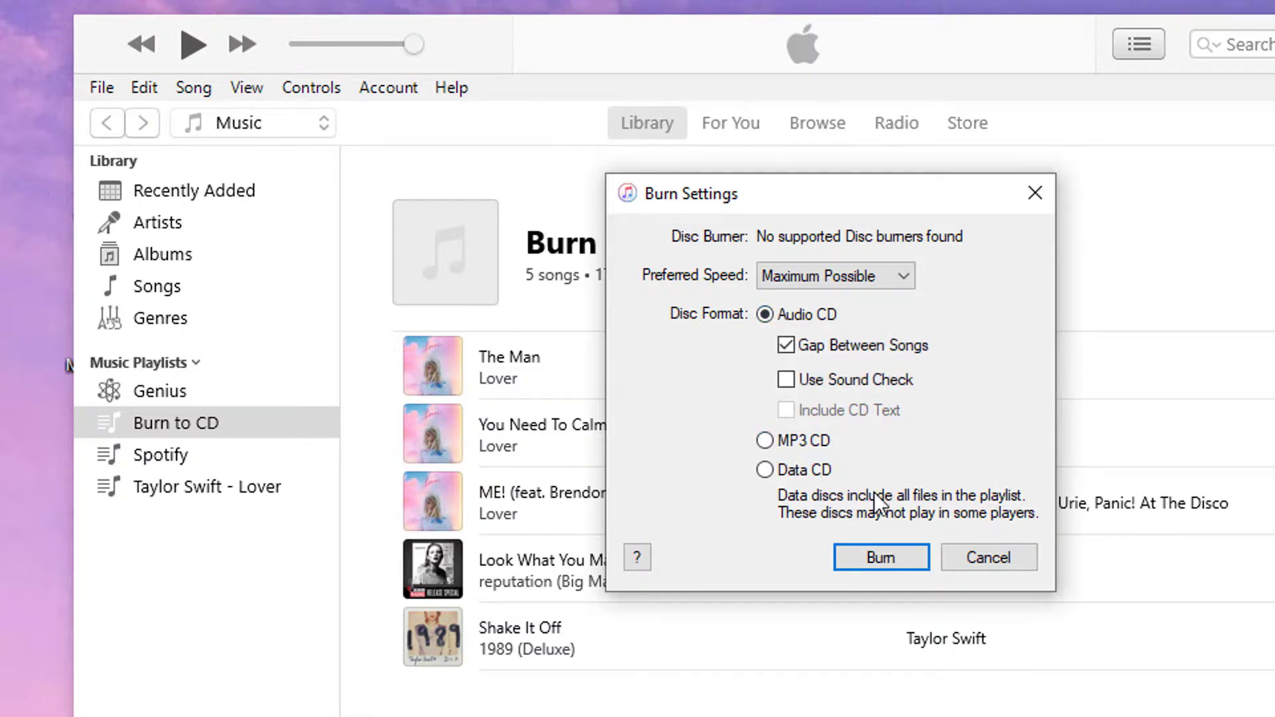
pyautogui.click(855, 551)
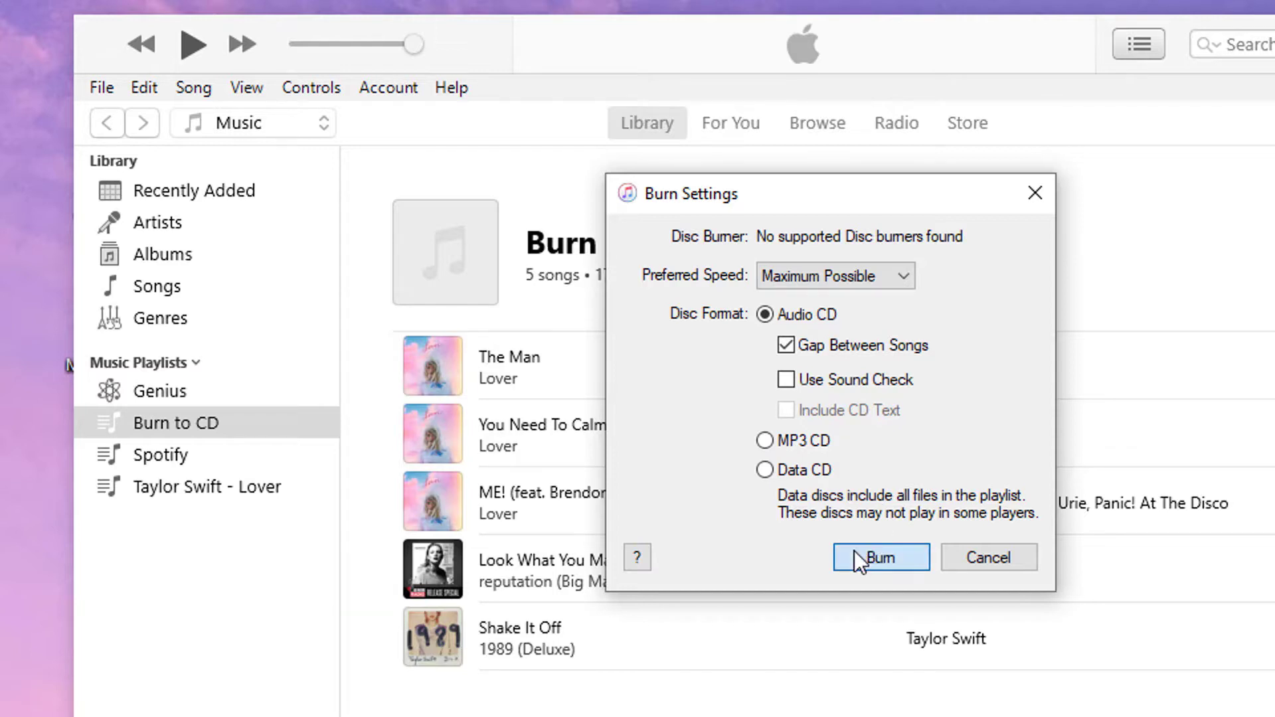